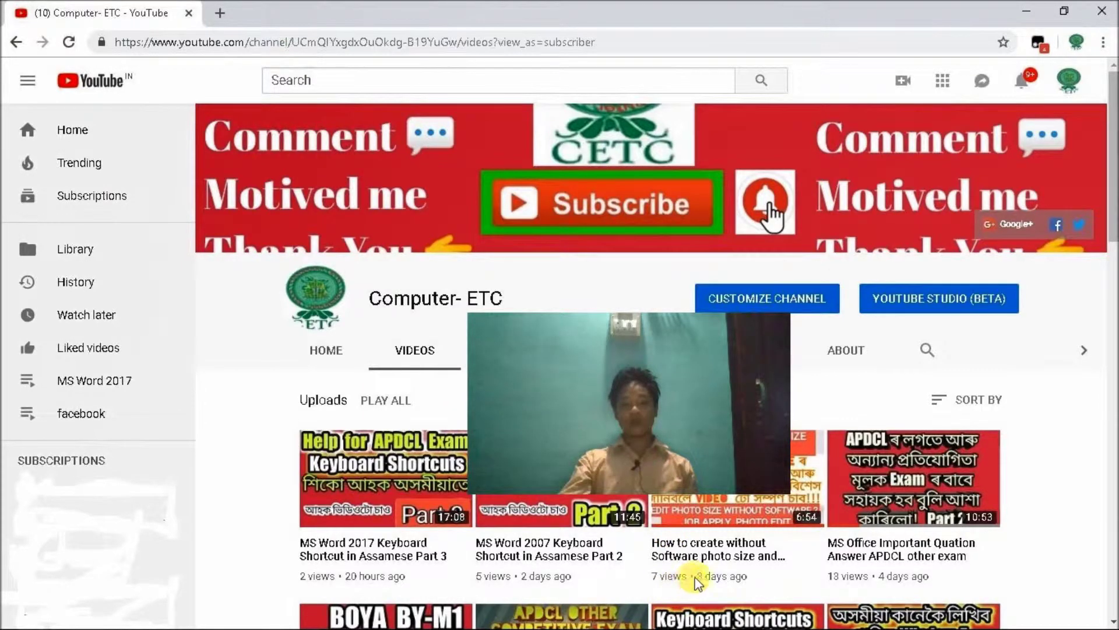
- Switch from the YouTube channel's Videos page to the blank Word document, Document1
{"action": "left_click", "coordinate": [696, 613]}
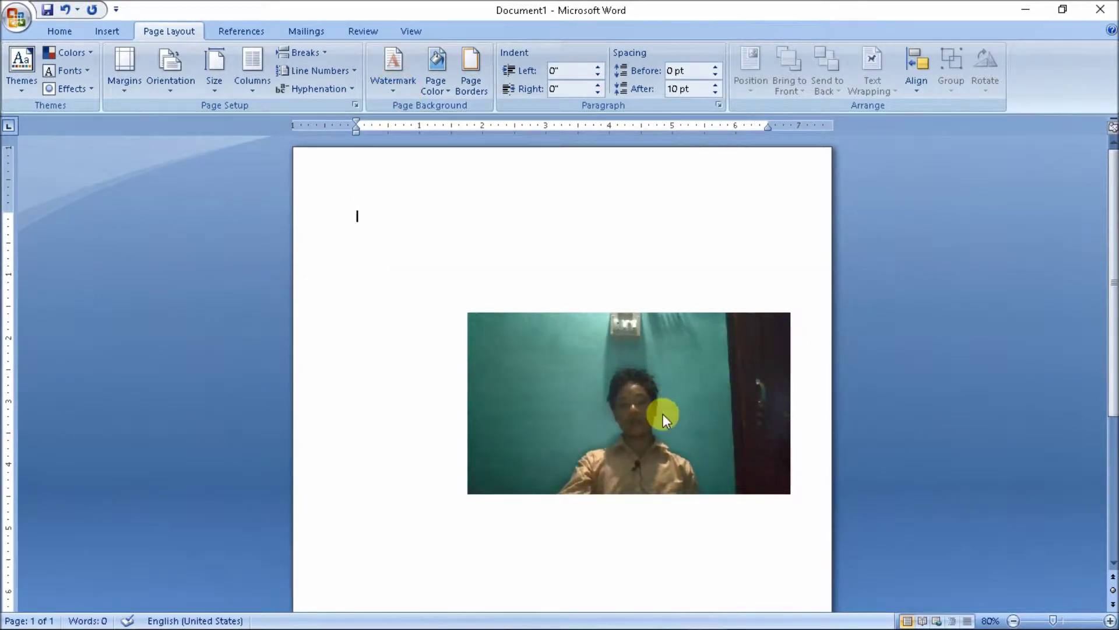
{"action": "left_click_drag", "start_coordinate": [664, 412], "coordinate": [984, 210]}
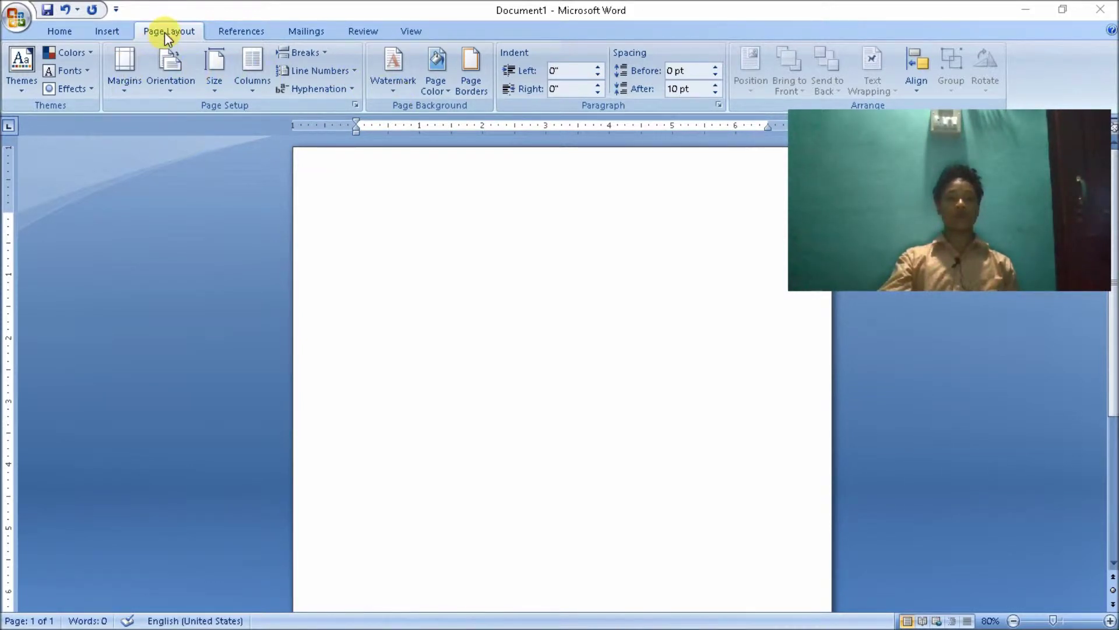
- Apply the diagonal 'DO NOT COPY 1' preset from the Watermark gallery to the blank page
{"action": "left_click", "coordinate": [394, 88]}
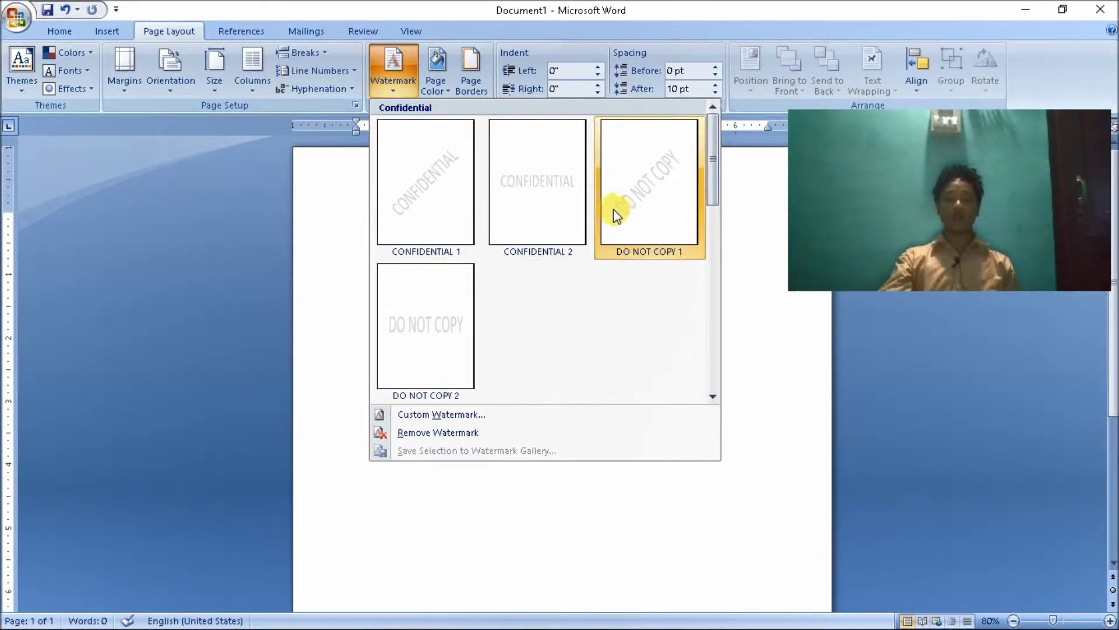
{"action": "left_click", "coordinate": [627, 223]}
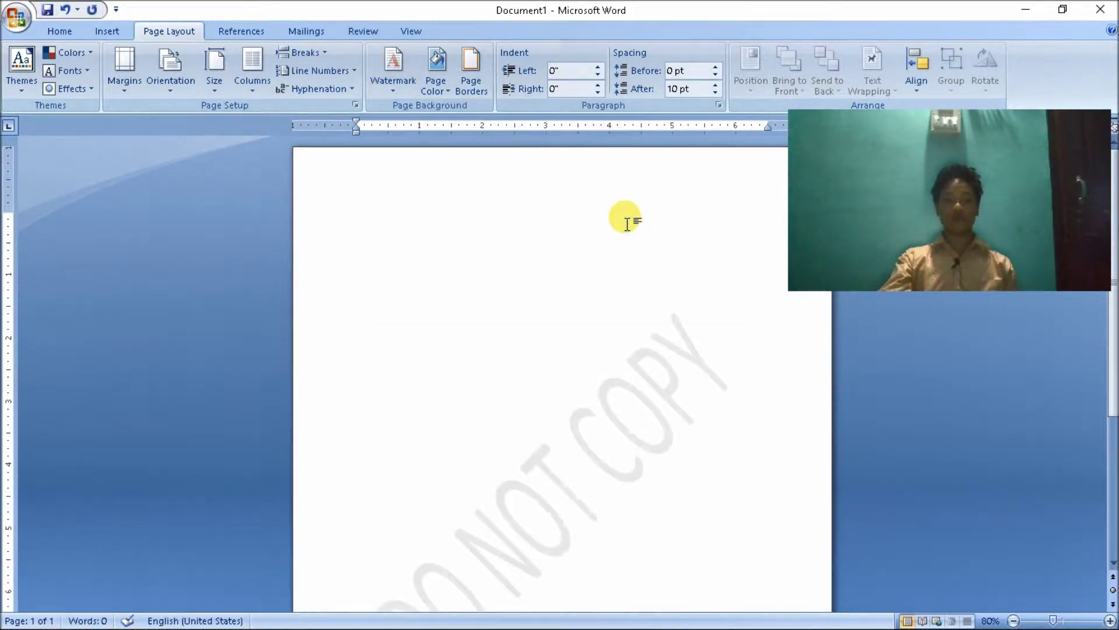
{"action": "scroll", "coordinate": [601, 437], "scroll_direction": "down", "scroll_amount": 3}
{"action": "scroll", "coordinate": [432, 460], "scroll_direction": "down", "scroll_amount": 3}
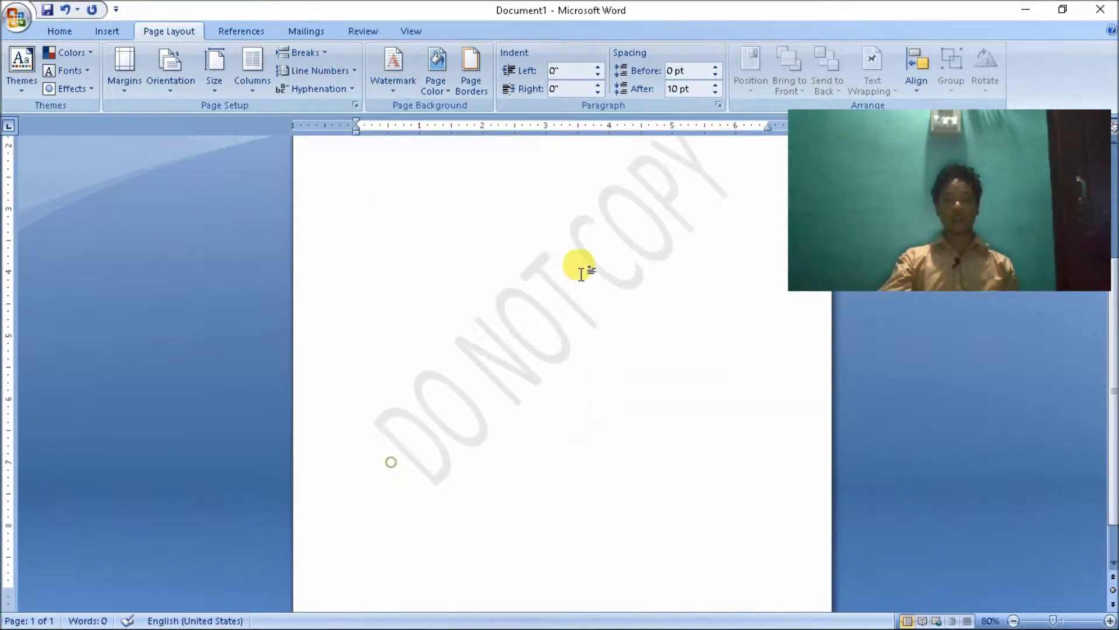
{"action": "scroll", "coordinate": [574, 309], "scroll_direction": "up", "scroll_amount": 2}
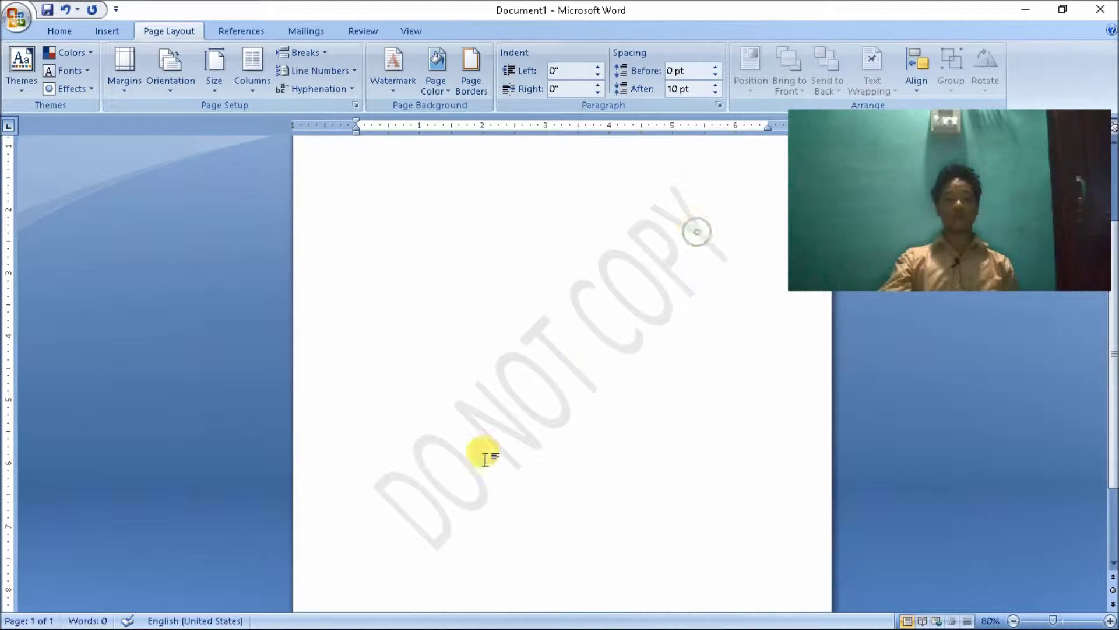
{"action": "left_click", "coordinate": [705, 219]}
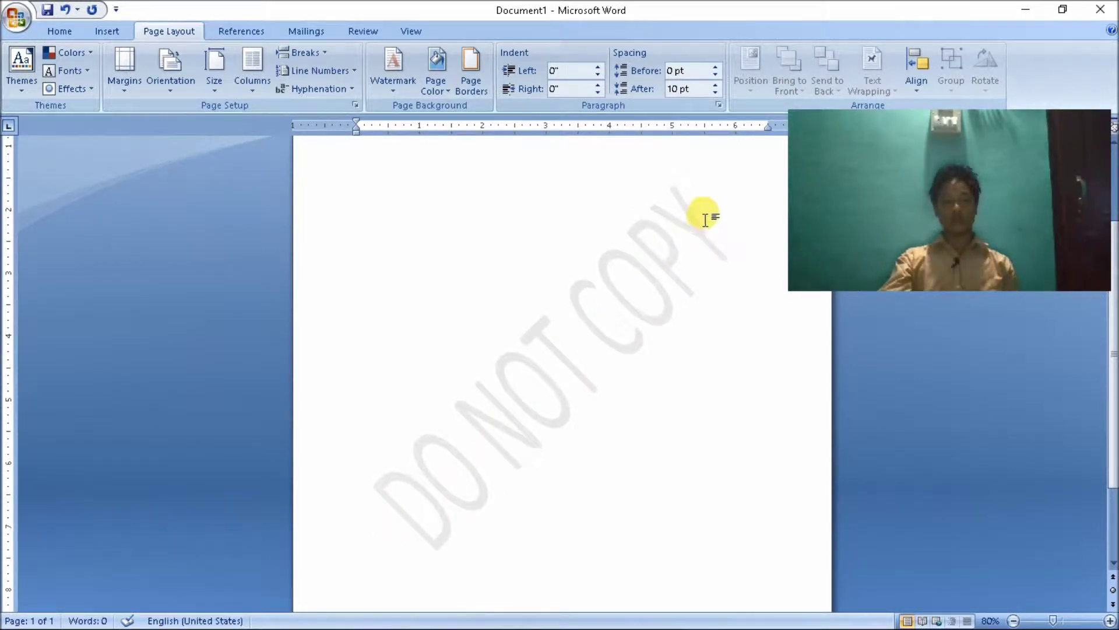
{"action": "left_click", "coordinate": [370, 494]}
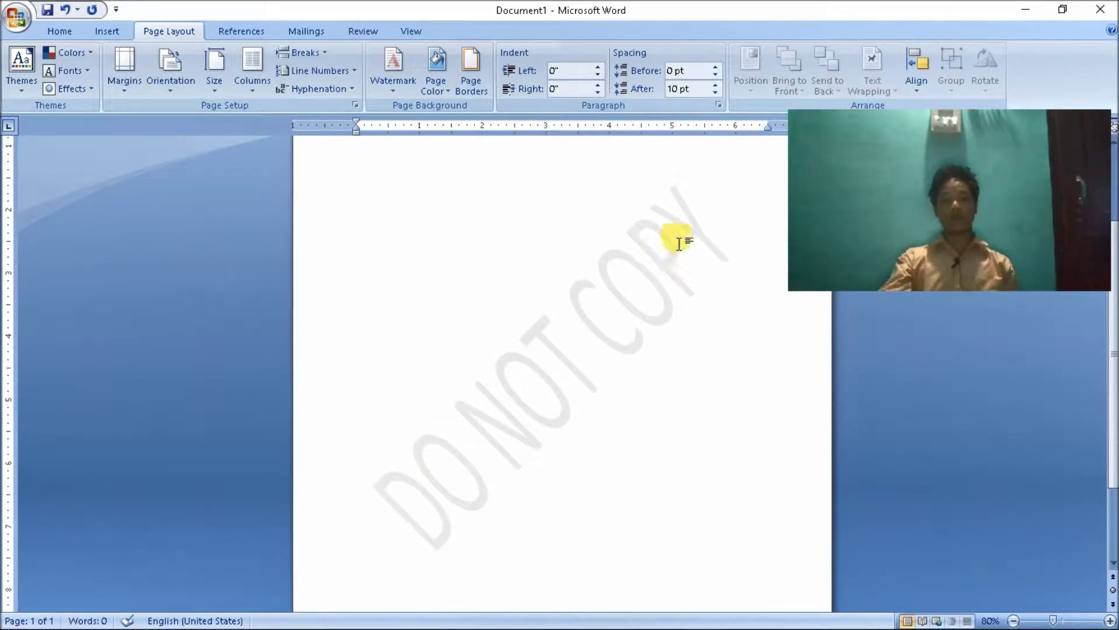
{"action": "scroll", "coordinate": [600, 360], "scroll_direction": "up", "scroll_amount": 1}
{"action": "left_click", "coordinate": [698, 266]}
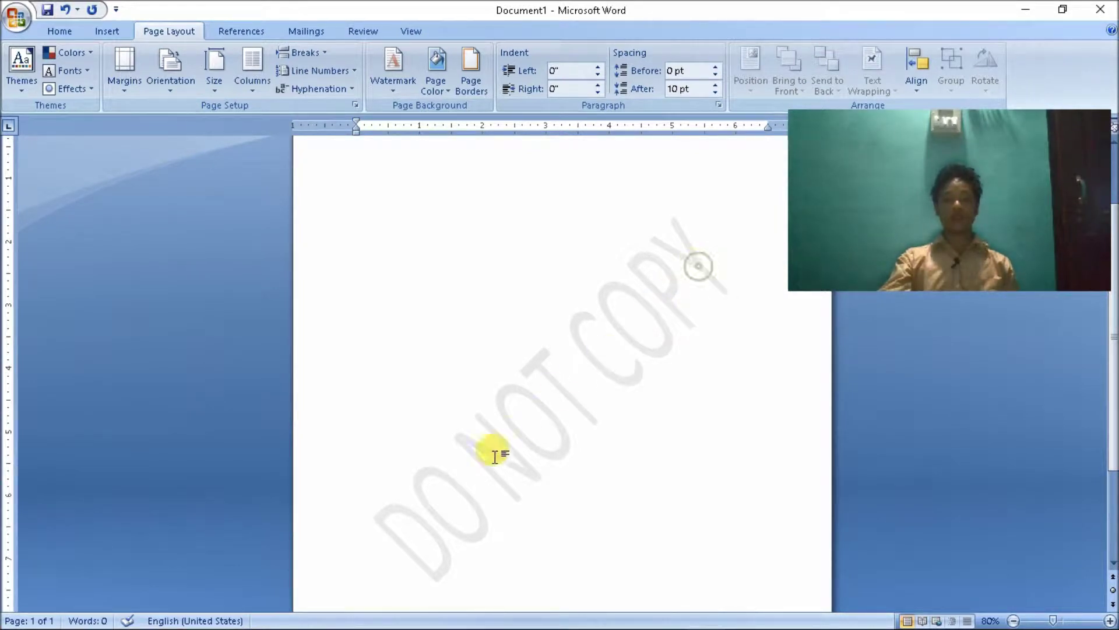
{"action": "left_click", "coordinate": [398, 90]}
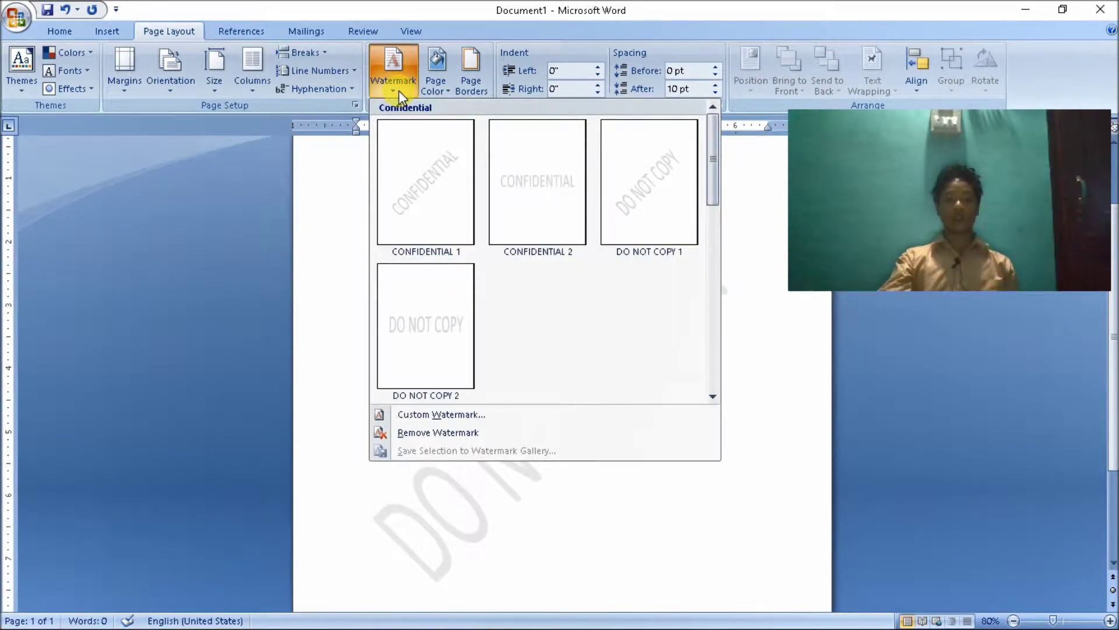
- In Custom Watermark, replace the text 'DO NOT COPY' with 'computer etc'
{"action": "left_click", "coordinate": [399, 87]}
{"action": "left_click", "coordinate": [713, 262]}
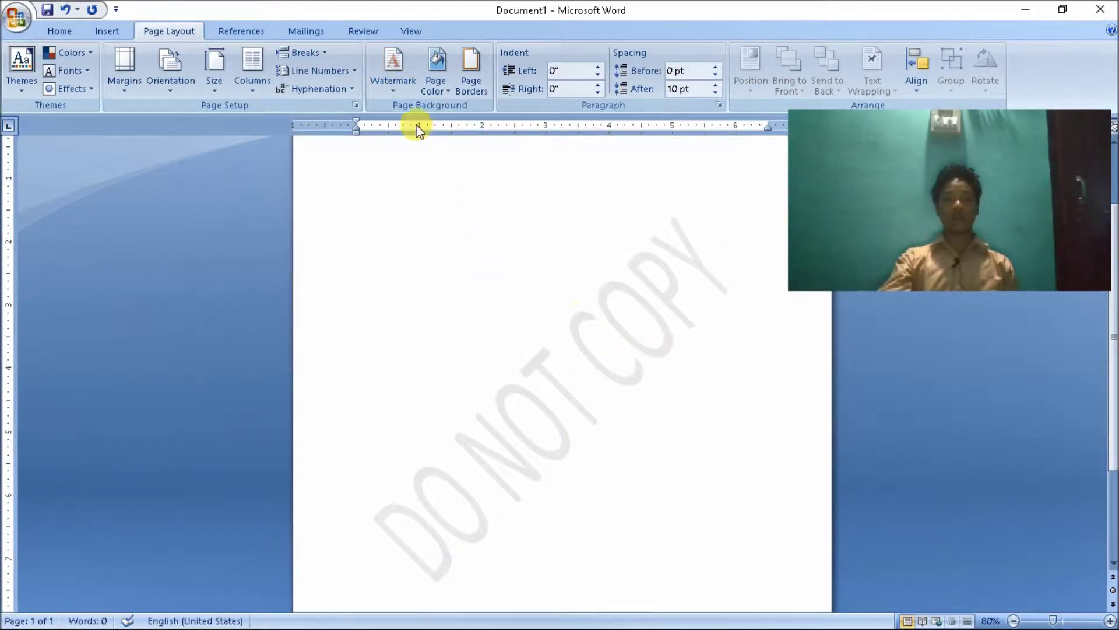
{"action": "left_click", "coordinate": [395, 95]}
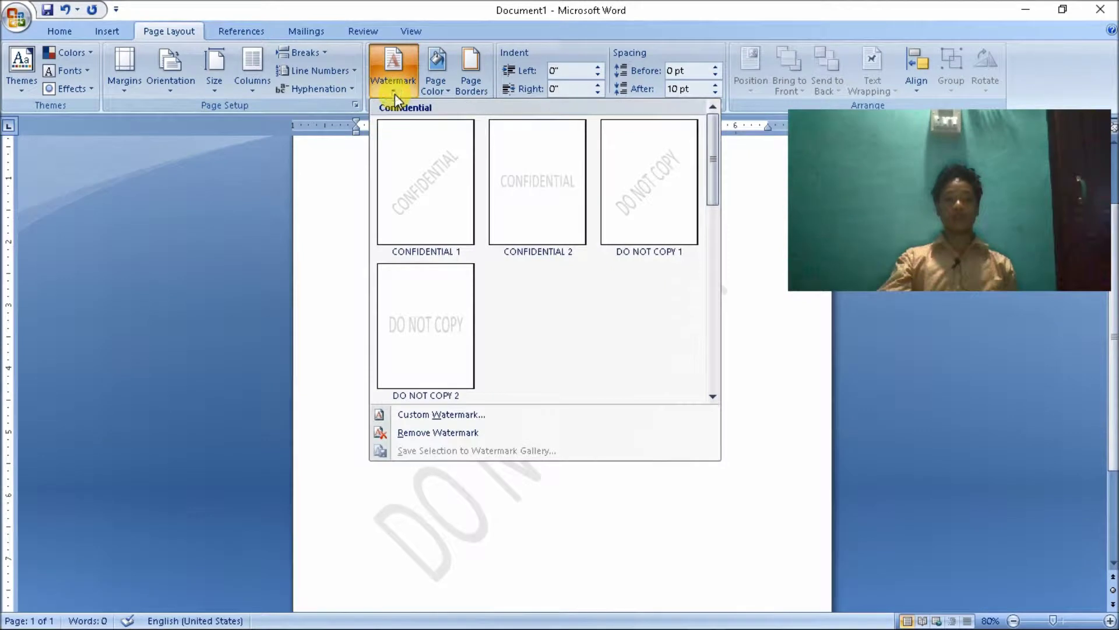
{"action": "left_click", "coordinate": [427, 418]}
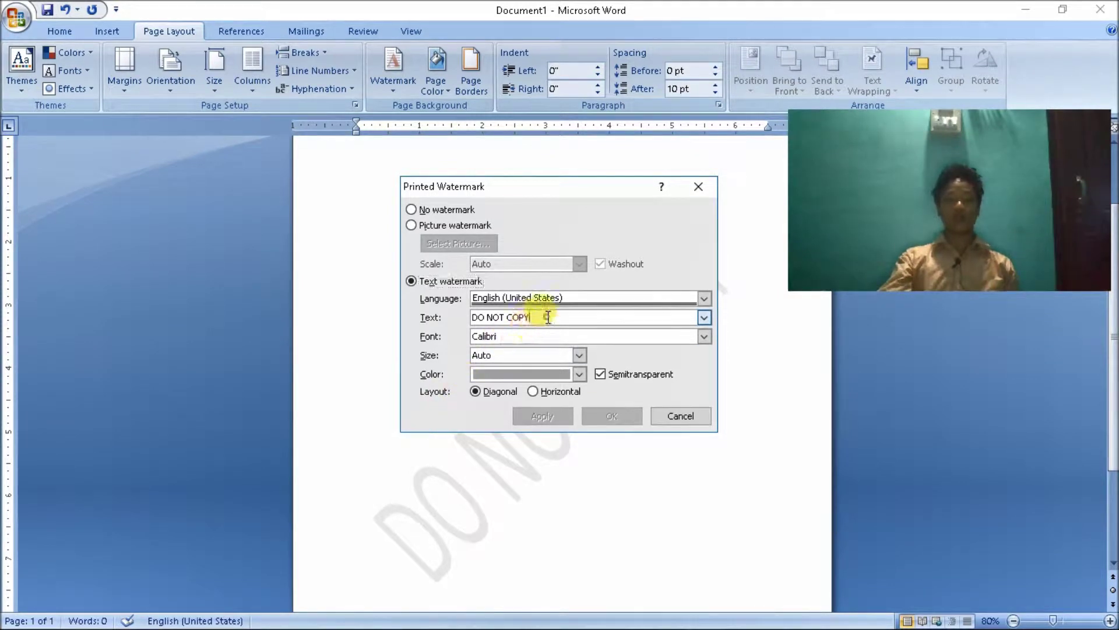
{"action": "left_click_drag", "start_coordinate": [534, 318], "coordinate": [471, 317]}
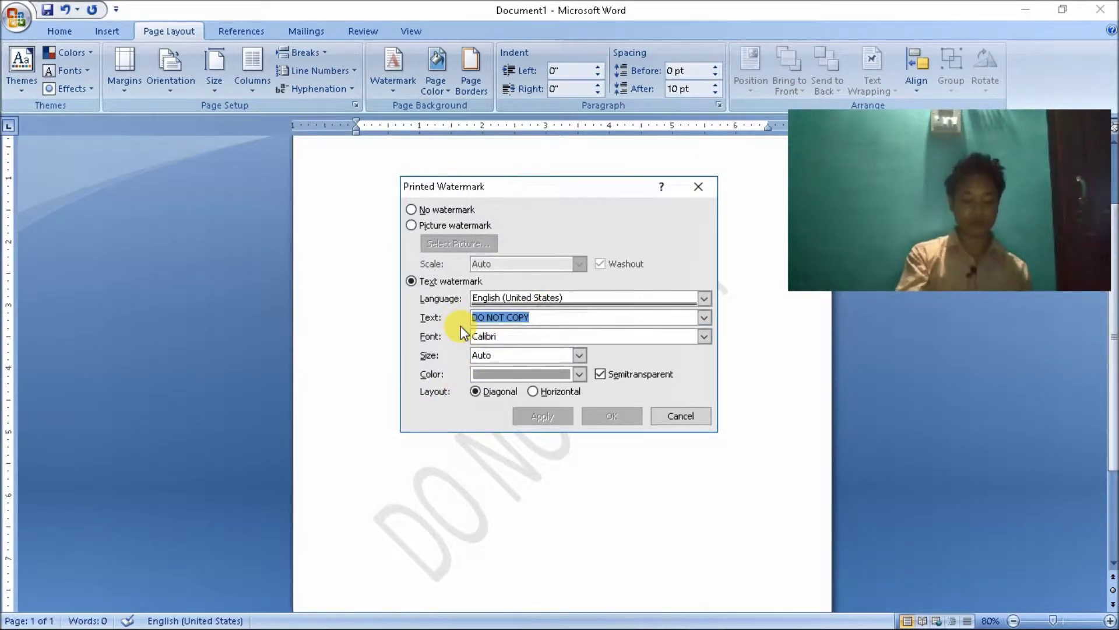
{"action": "type", "text": "compu"}
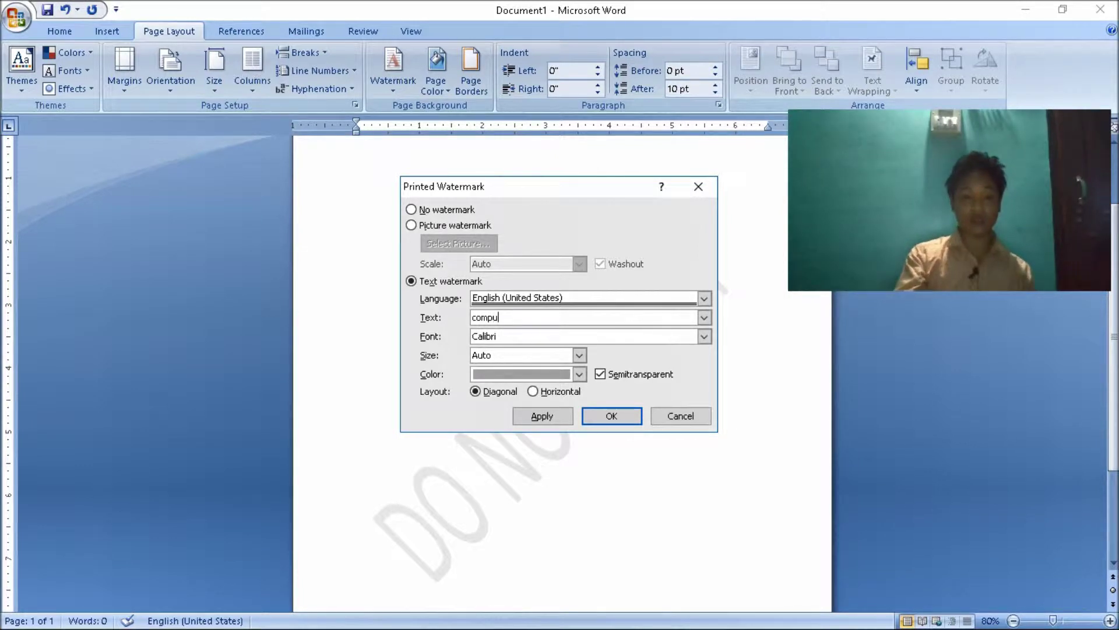
{"action": "type", "text": "ter e"}
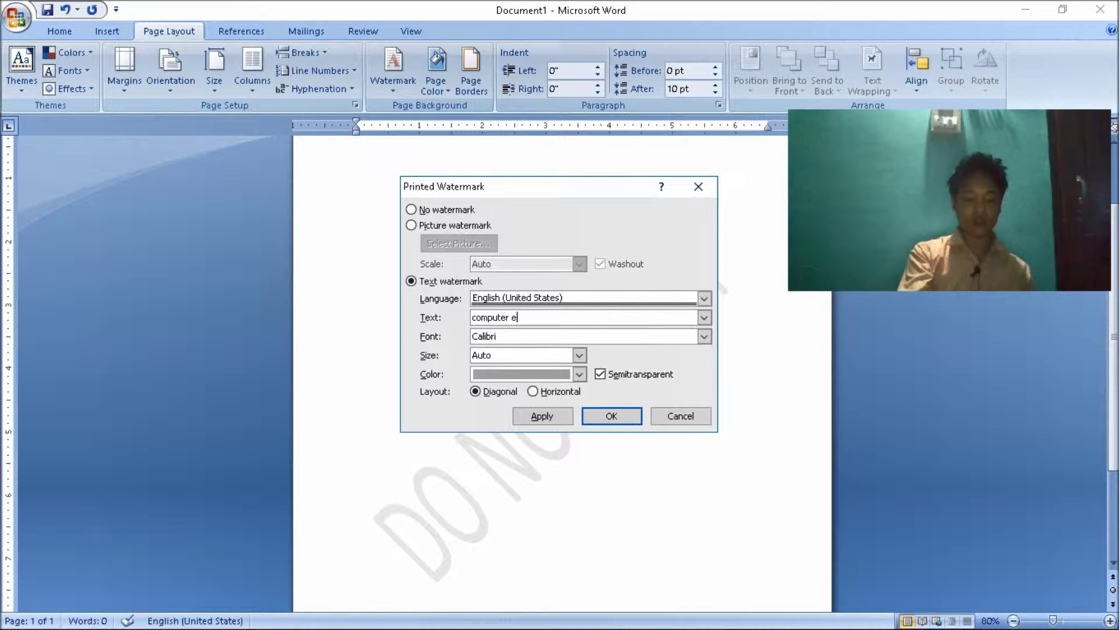
{"action": "type", "text": "tc"}
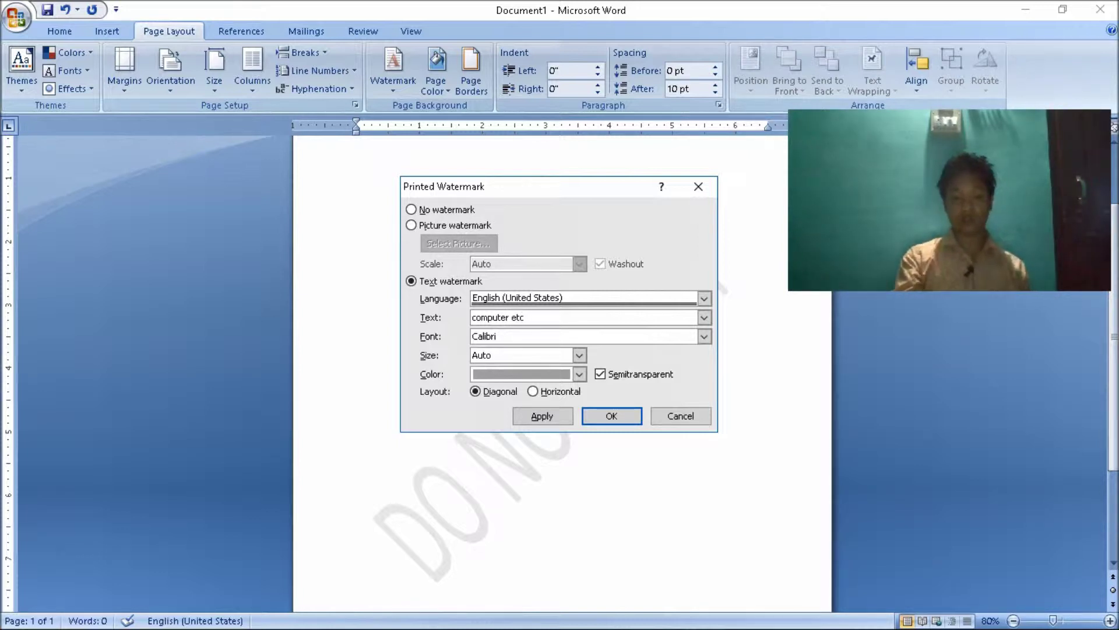
{"action": "key", "text": "Return"}
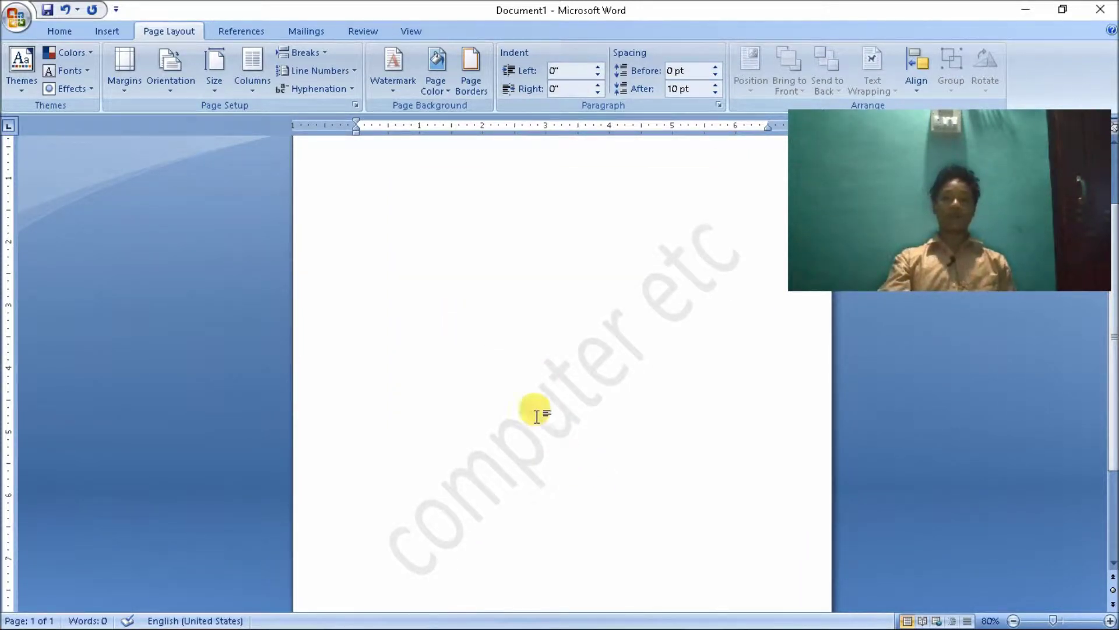
- Make the watermark text red, try a horizontal layout, then return to diagonal
{"action": "left_click", "coordinate": [395, 91]}
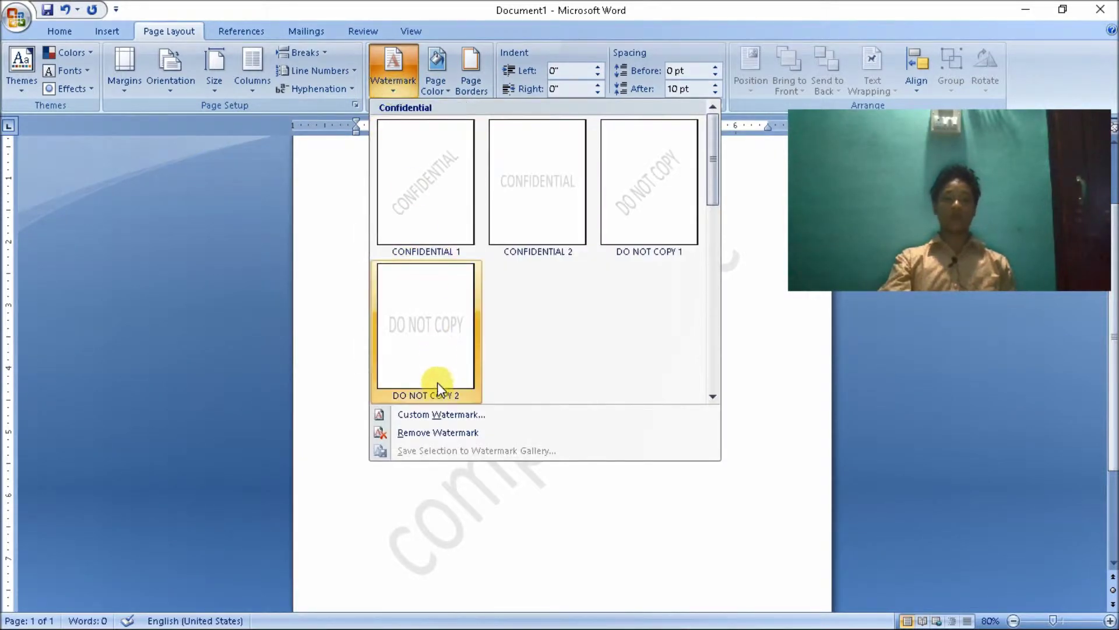
{"action": "left_click", "coordinate": [437, 412]}
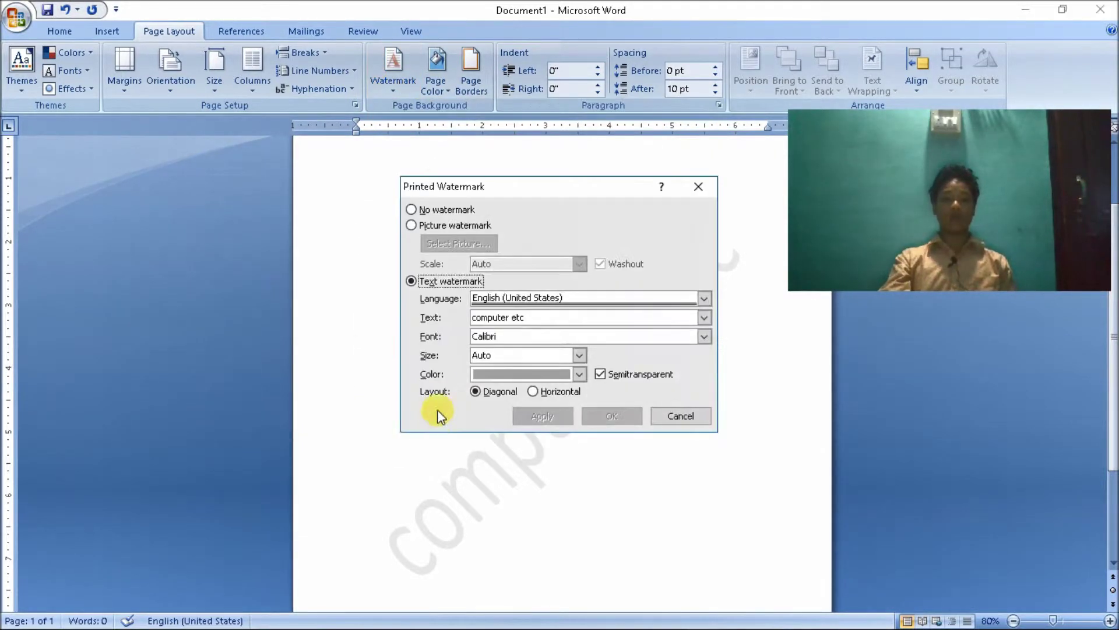
{"action": "left_click", "coordinate": [579, 374]}
{"action": "left_click", "coordinate": [492, 515]}
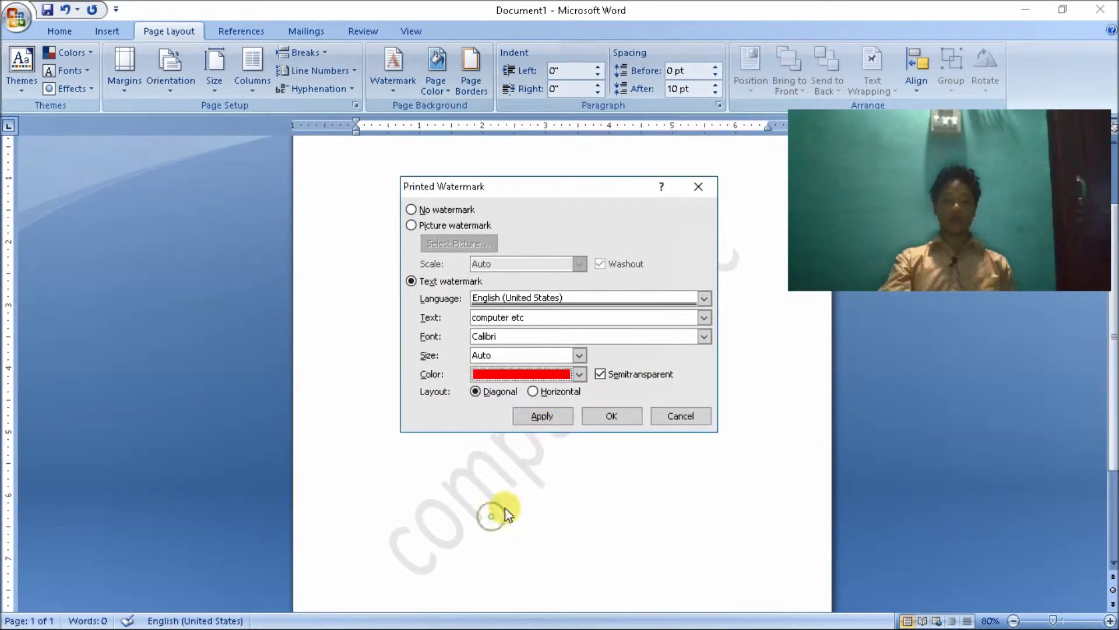
{"action": "left_click", "coordinate": [542, 415]}
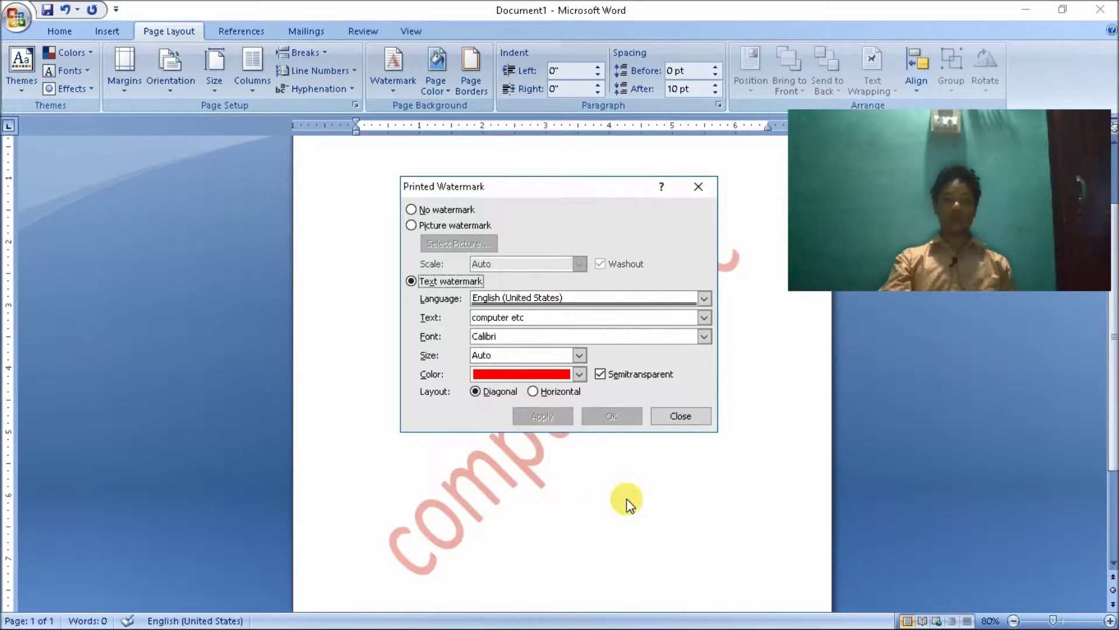
{"action": "left_click", "coordinate": [533, 391]}
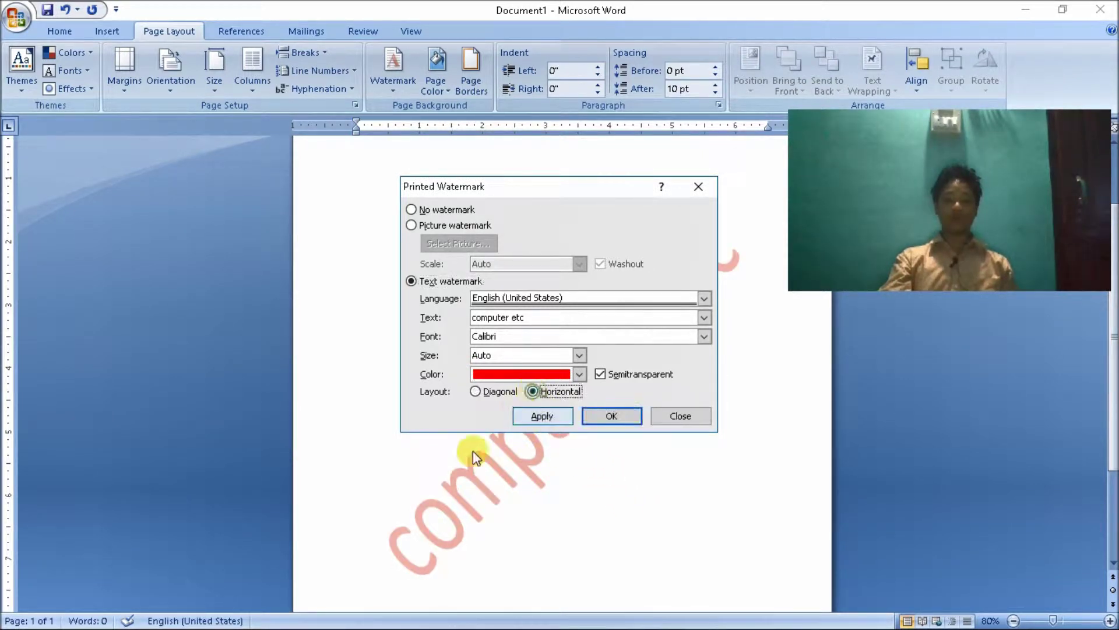
{"action": "left_click", "coordinate": [555, 417]}
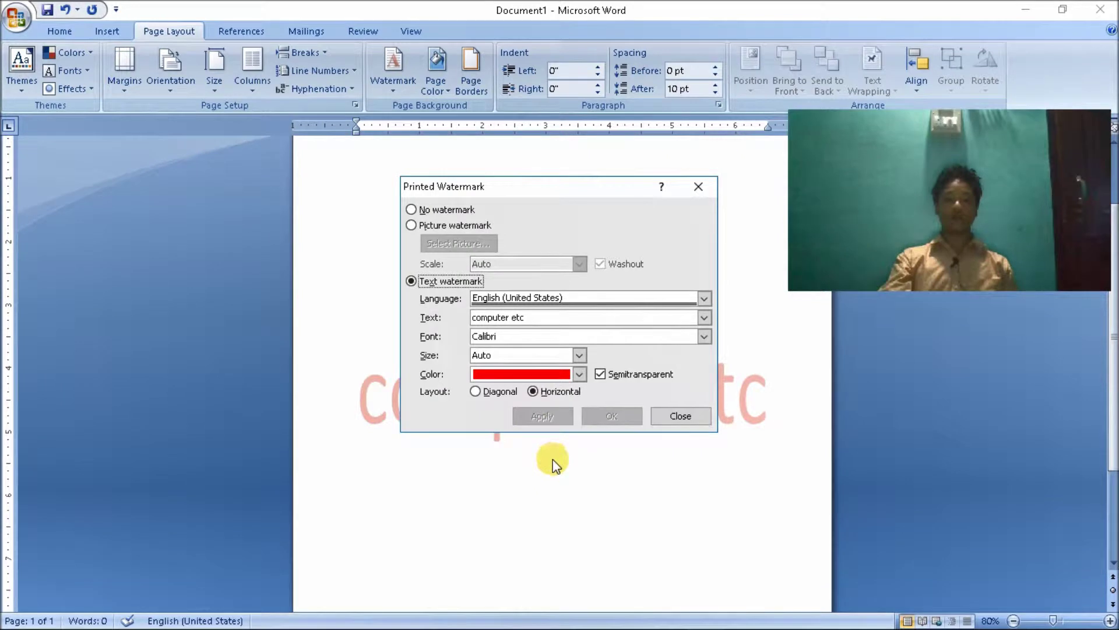
{"action": "left_click", "coordinate": [475, 391]}
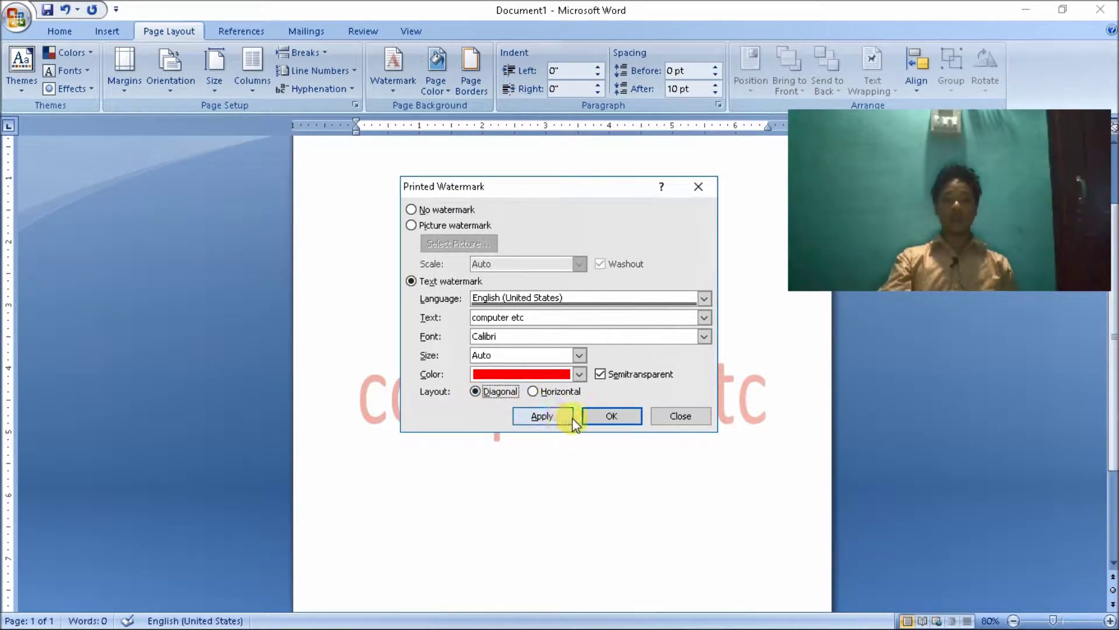
{"action": "left_click", "coordinate": [564, 417]}
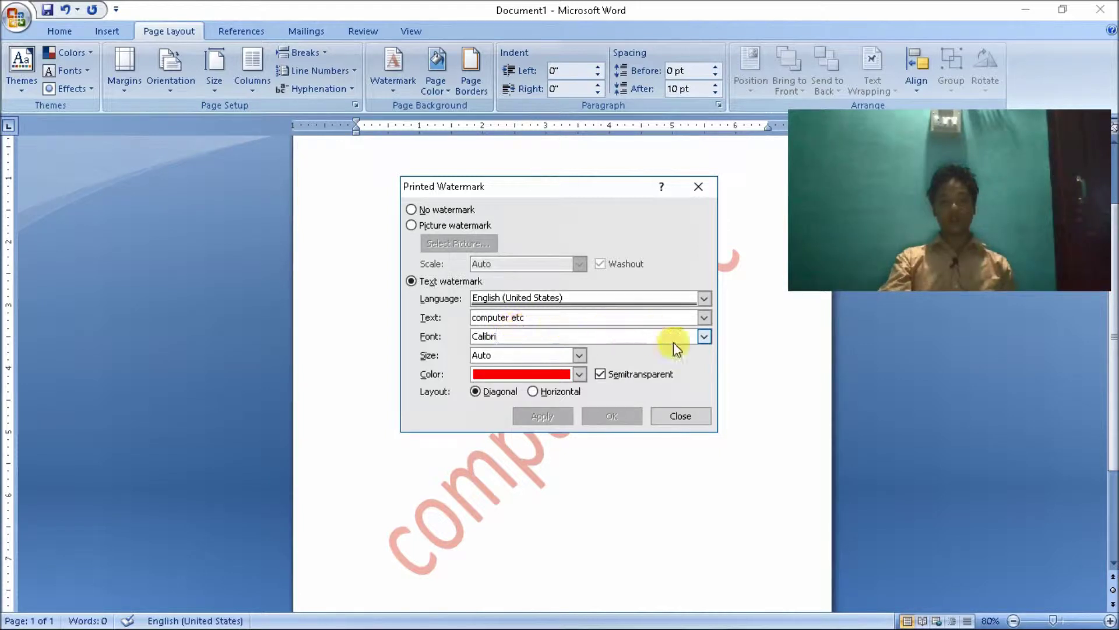
- Try Cambria Math as the watermark font and apply it
{"action": "key", "text": "alt+Down"}
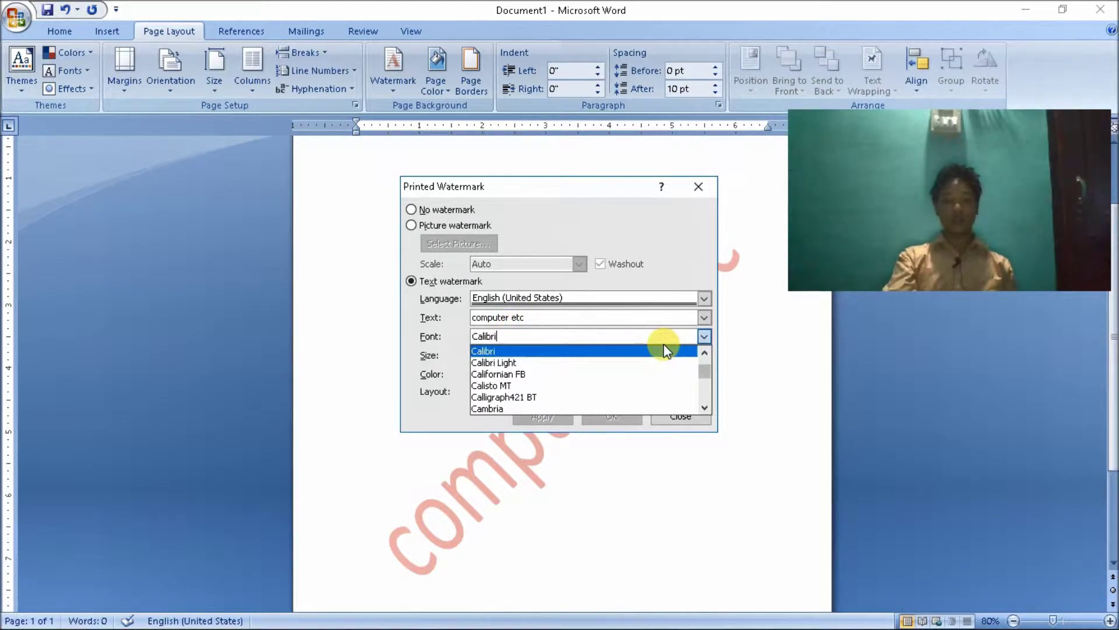
{"action": "key", "text": "Down"}
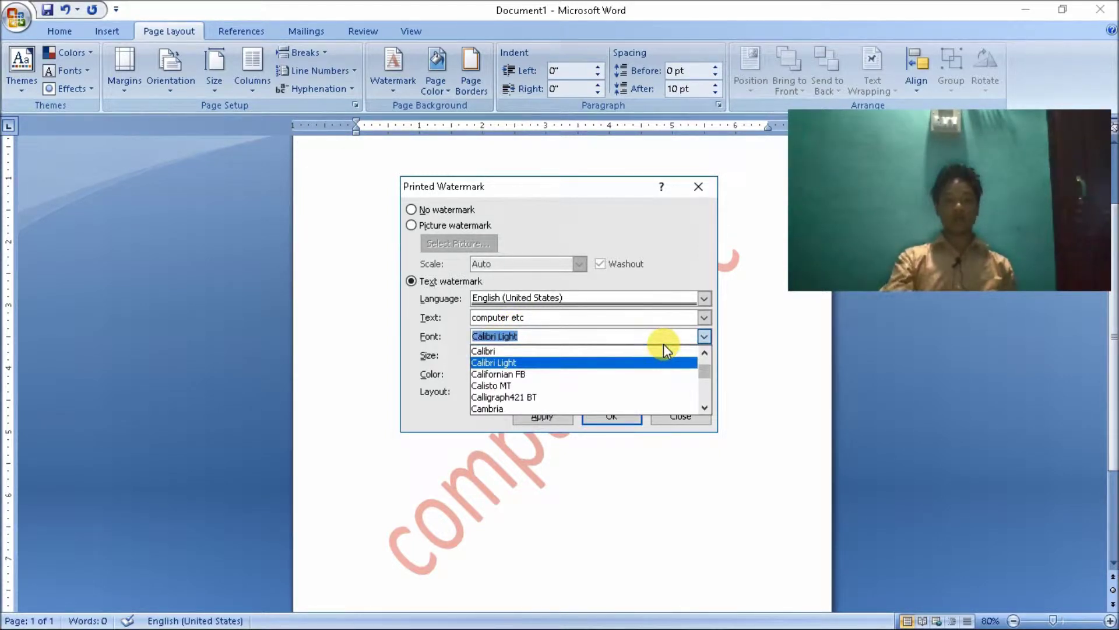
{"action": "key", "text": "End"}
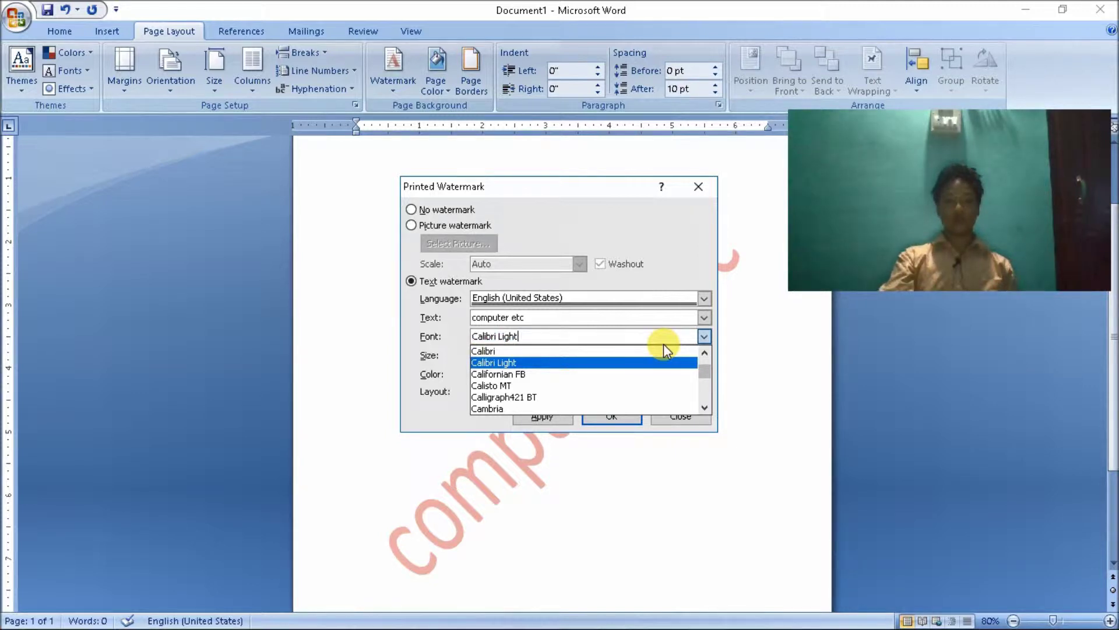
{"action": "key", "text": "Down"}
{"action": "key", "text": "Down"}
{"action": "key", "text": "Down"}
{"action": "key", "text": "Down"}
{"action": "key", "text": "Down"}
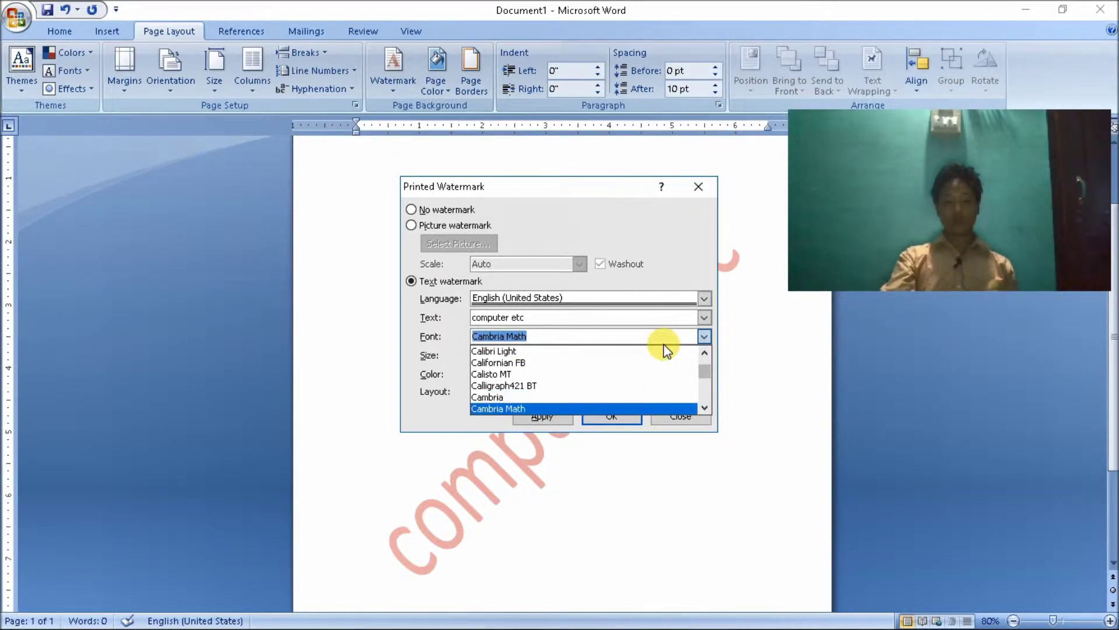
{"action": "left_click", "coordinate": [532, 408]}
{"action": "left_click", "coordinate": [542, 417]}
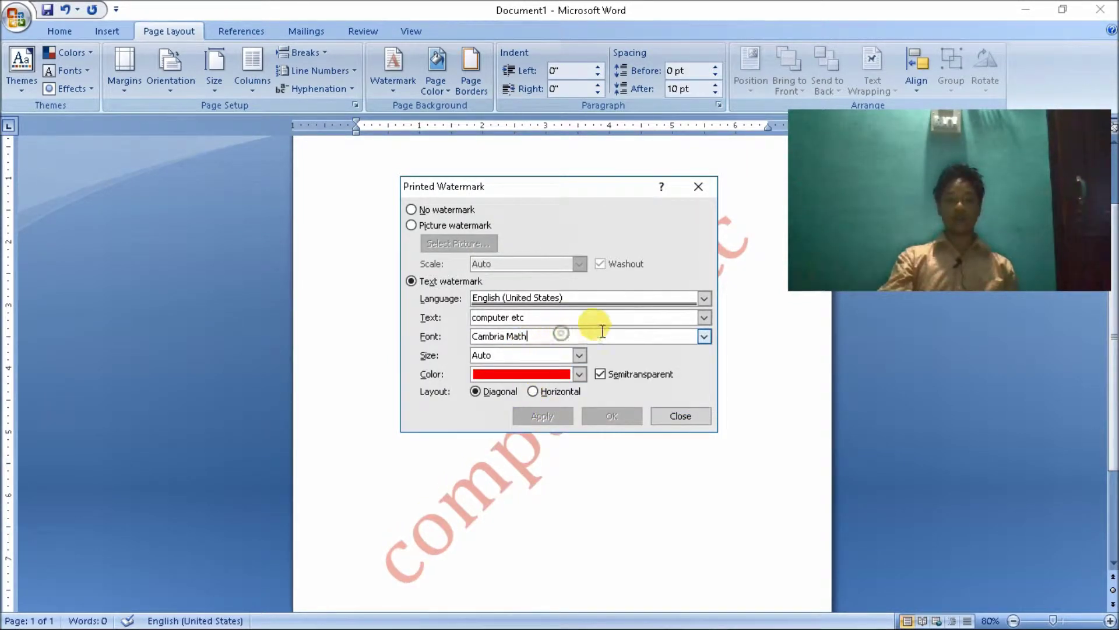
- Change the watermark font to Copperplate Gothic Bold and apply it
{"action": "left_click", "coordinate": [704, 336]}
{"action": "scroll", "coordinate": [532, 382], "scroll_direction": "down", "scroll_amount": 3}
{"action": "scroll", "coordinate": [524, 395], "scroll_direction": "down", "scroll_amount": 4}
{"action": "left_click", "coordinate": [522, 409]}
{"action": "left_click", "coordinate": [540, 415]}
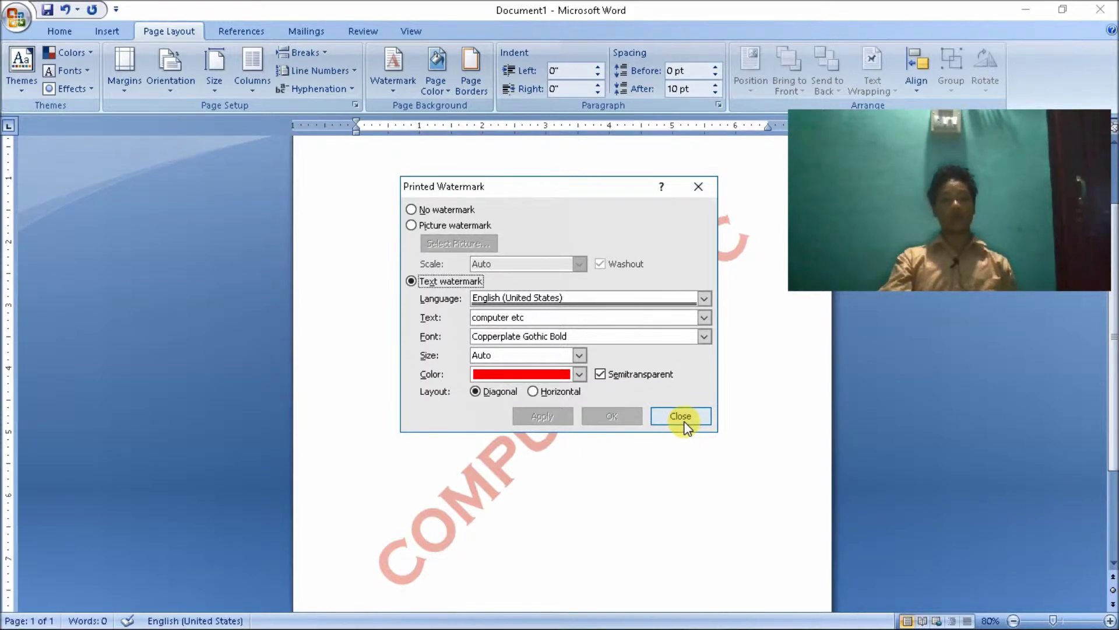
- Switch to a picture watermark and browse to Local Disk (E:) for a photo
{"action": "left_click", "coordinate": [410, 225]}
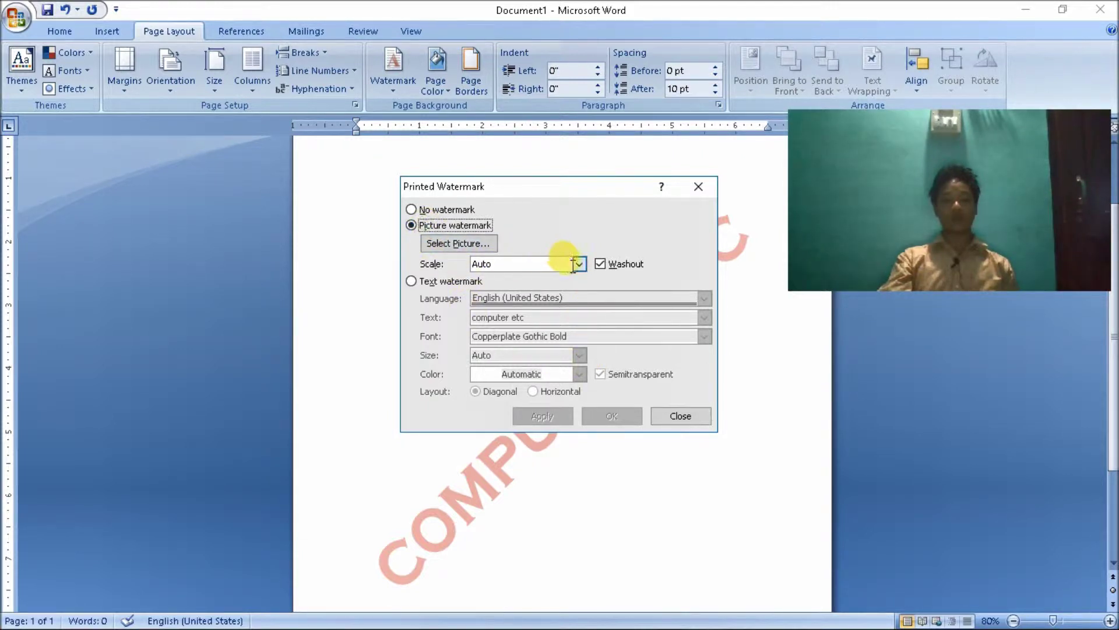
{"action": "left_click", "coordinate": [458, 244]}
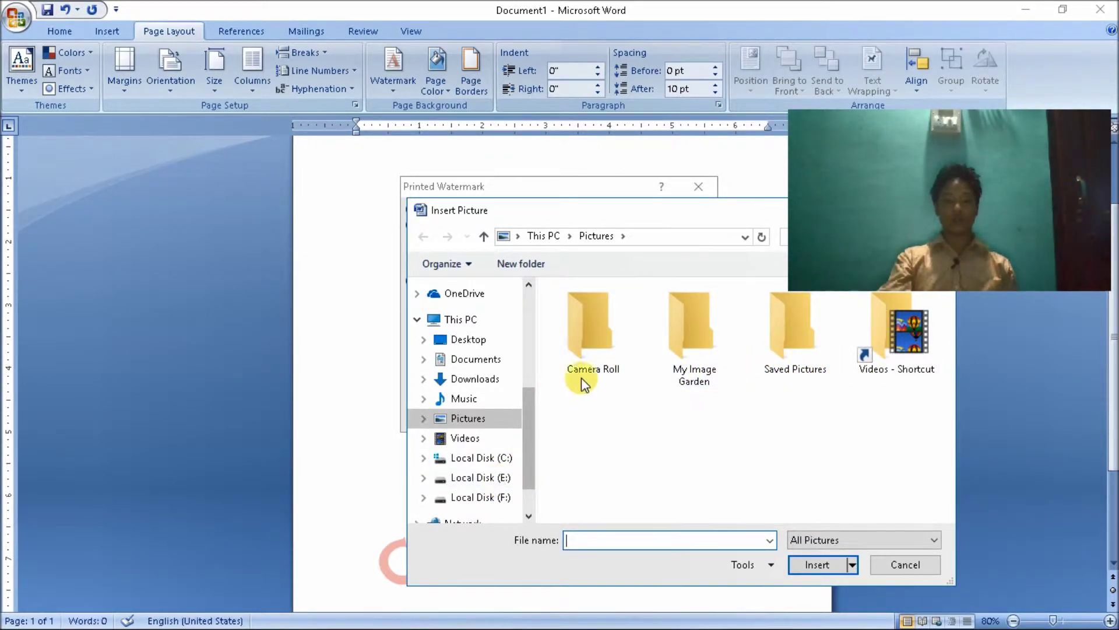
{"action": "left_click", "coordinate": [493, 477]}
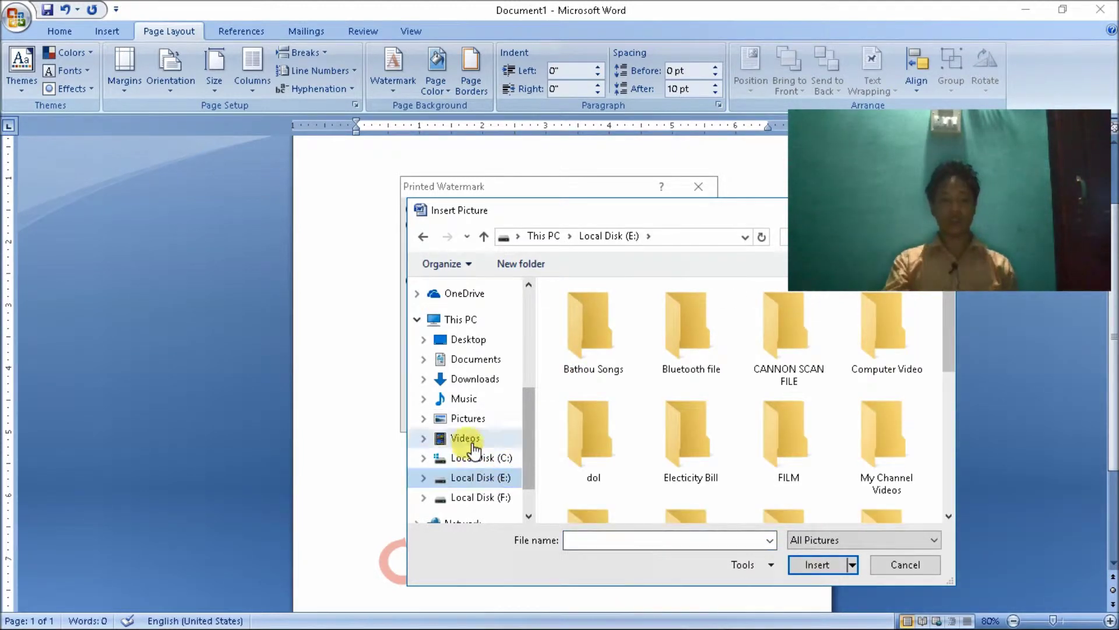
{"action": "left_click", "coordinate": [466, 418]}
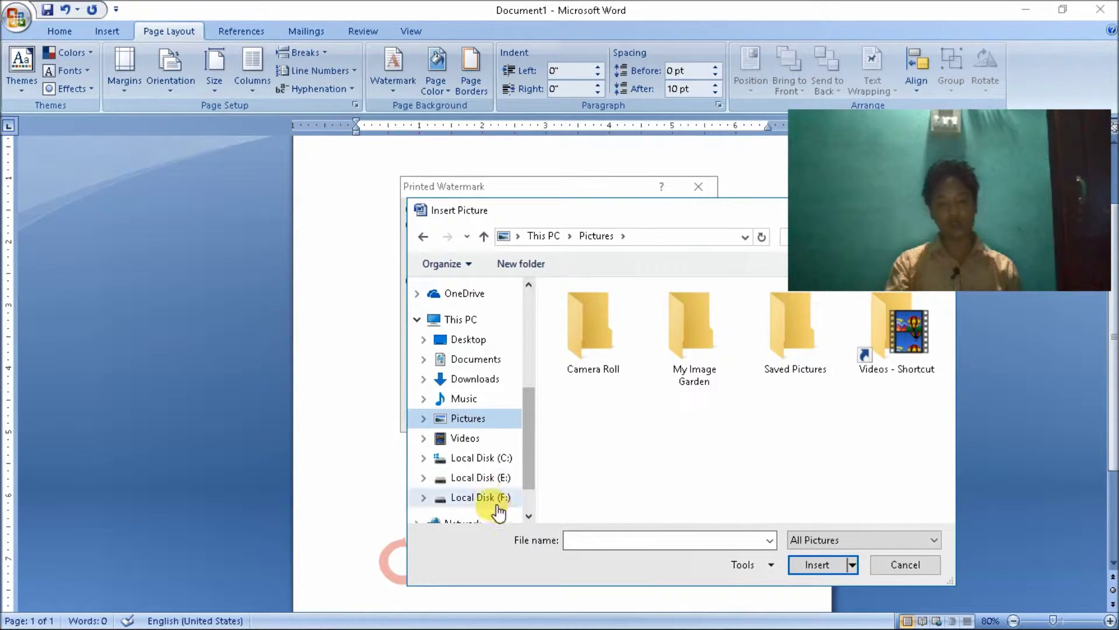
{"action": "left_click", "coordinate": [491, 478]}
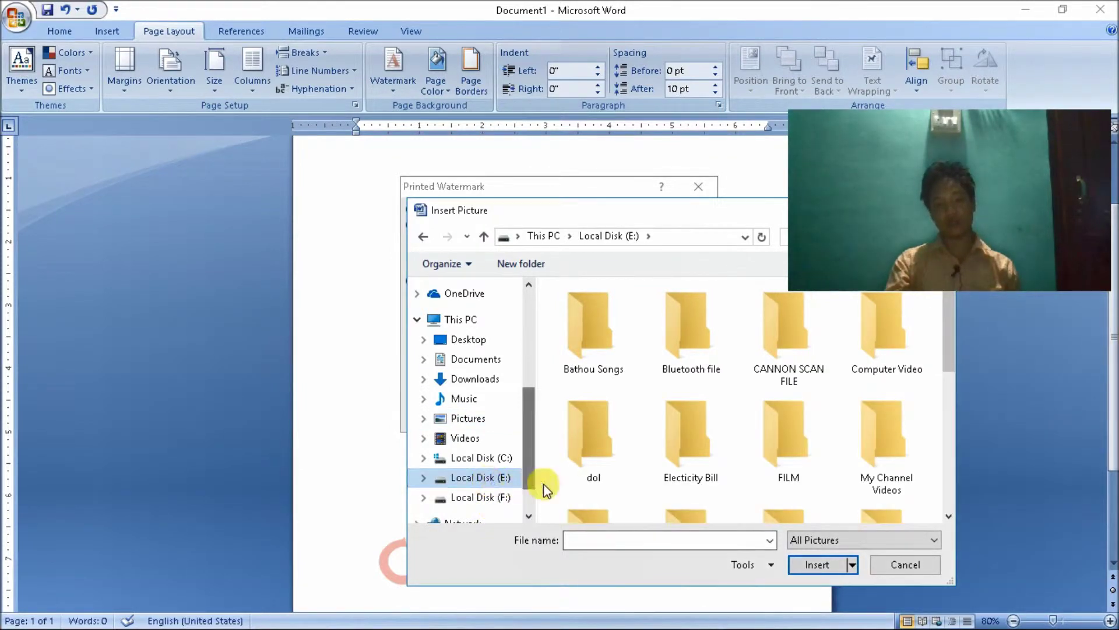
- Insert 'joy photo orgnal print.jpg' from E:\My Work and apply it as the washed-out watermark
{"action": "scroll", "coordinate": [740, 466], "scroll_direction": "down", "scroll_amount": 1}
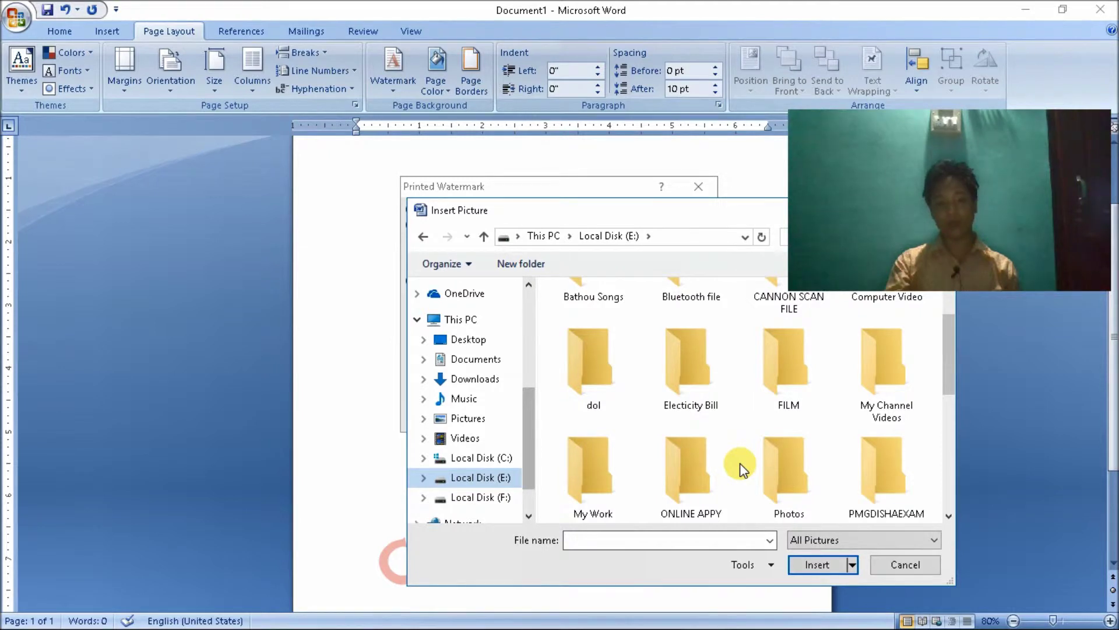
{"action": "scroll", "coordinate": [740, 463], "scroll_direction": "down", "scroll_amount": 1}
{"action": "double_click", "coordinate": [607, 359]}
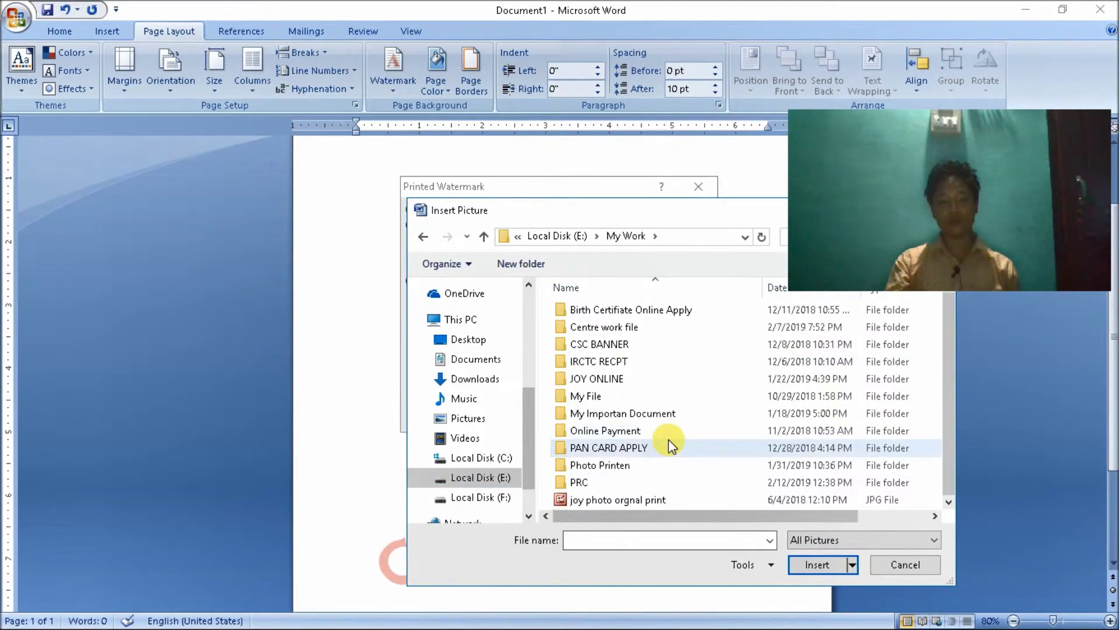
{"action": "scroll", "coordinate": [672, 495], "scroll_direction": "down", "scroll_amount": 1}
{"action": "left_click", "coordinate": [660, 500]}
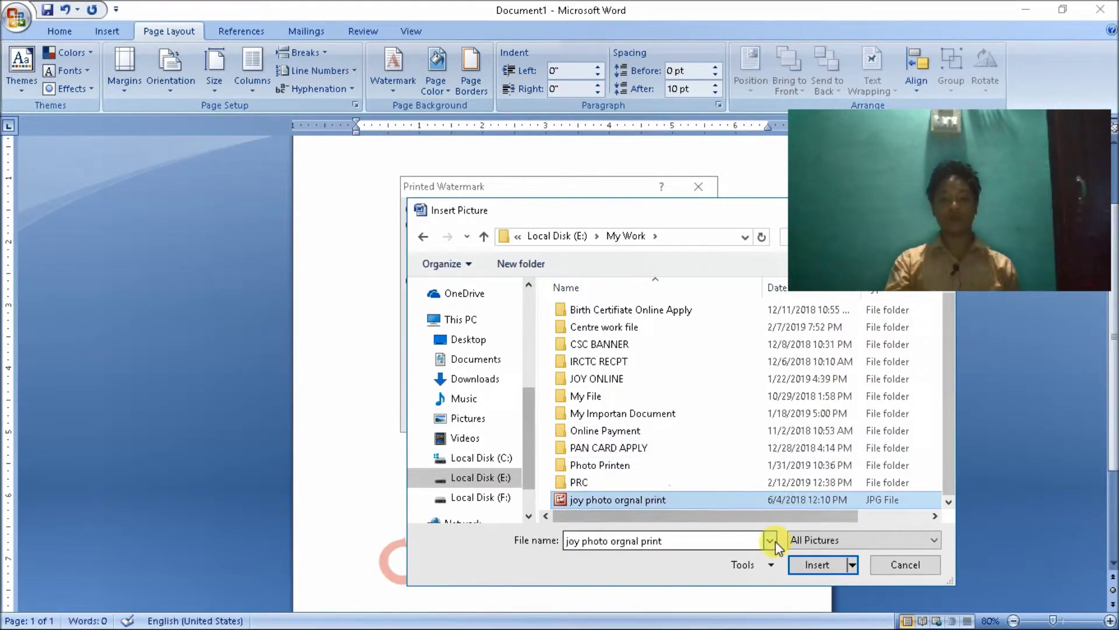
{"action": "left_click", "coordinate": [817, 565]}
{"action": "left_click", "coordinate": [542, 418]}
- Check the faded photo watermark, close the Printed Watermark dialog, and open Page Color
{"action": "left_click_drag", "start_coordinate": [574, 194], "coordinate": [790, 495]}
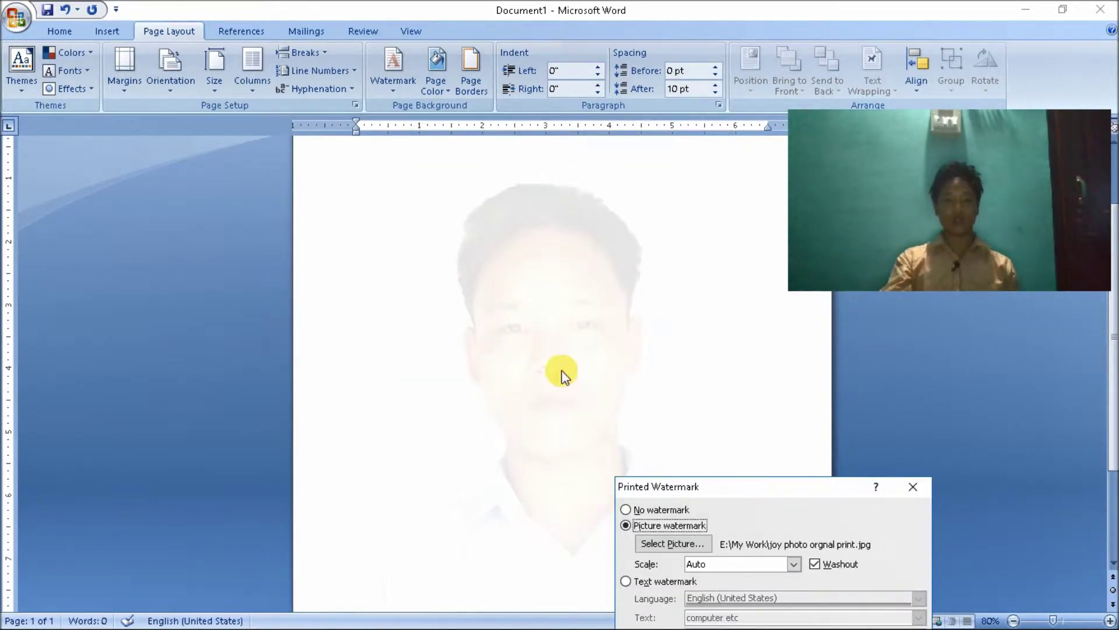
{"action": "left_click_drag", "start_coordinate": [737, 488], "coordinate": [515, 258]}
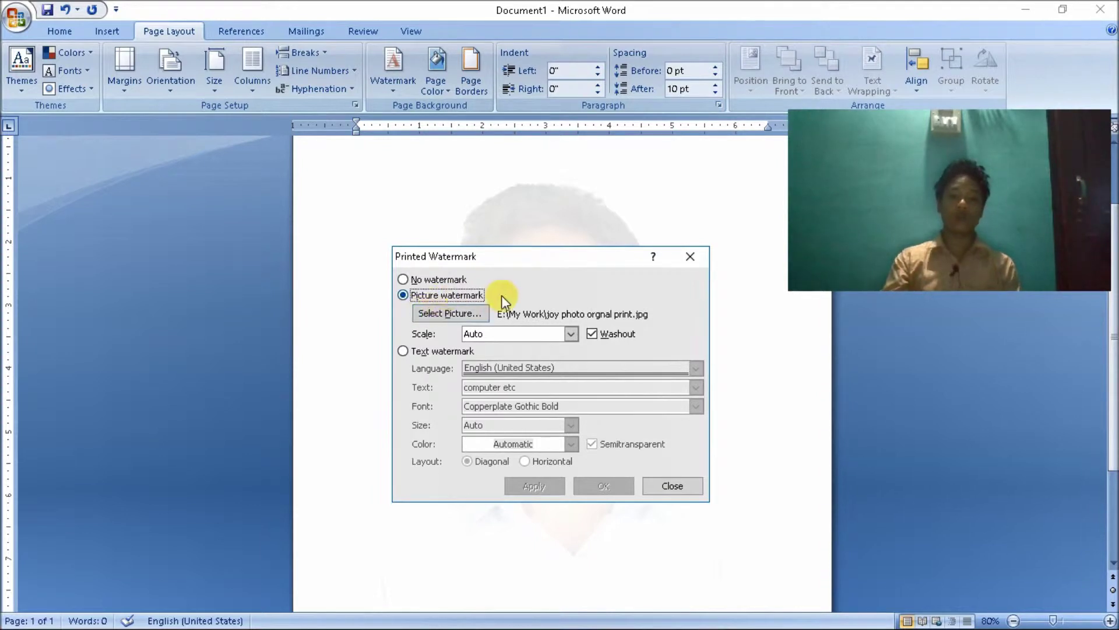
{"action": "mouse_move", "coordinate": [533, 258]}
{"action": "left_mouse_down"}
{"action": "mouse_move", "coordinate": [695, 381]}
{"action": "mouse_move", "coordinate": [809, 422]}
{"action": "mouse_move", "coordinate": [525, 279]}
{"action": "mouse_move", "coordinate": [835, 417]}
{"action": "mouse_move", "coordinate": [510, 252]}
{"action": "mouse_move", "coordinate": [499, 229]}
{"action": "left_mouse_up"}
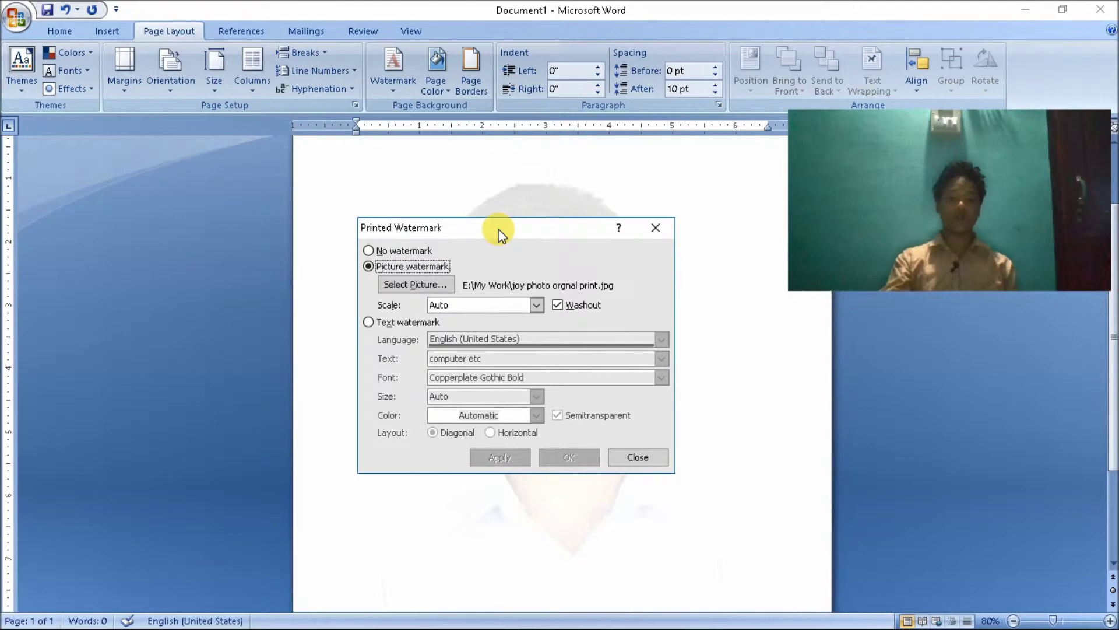
{"action": "left_click", "coordinate": [666, 223]}
{"action": "left_click", "coordinate": [435, 92]}
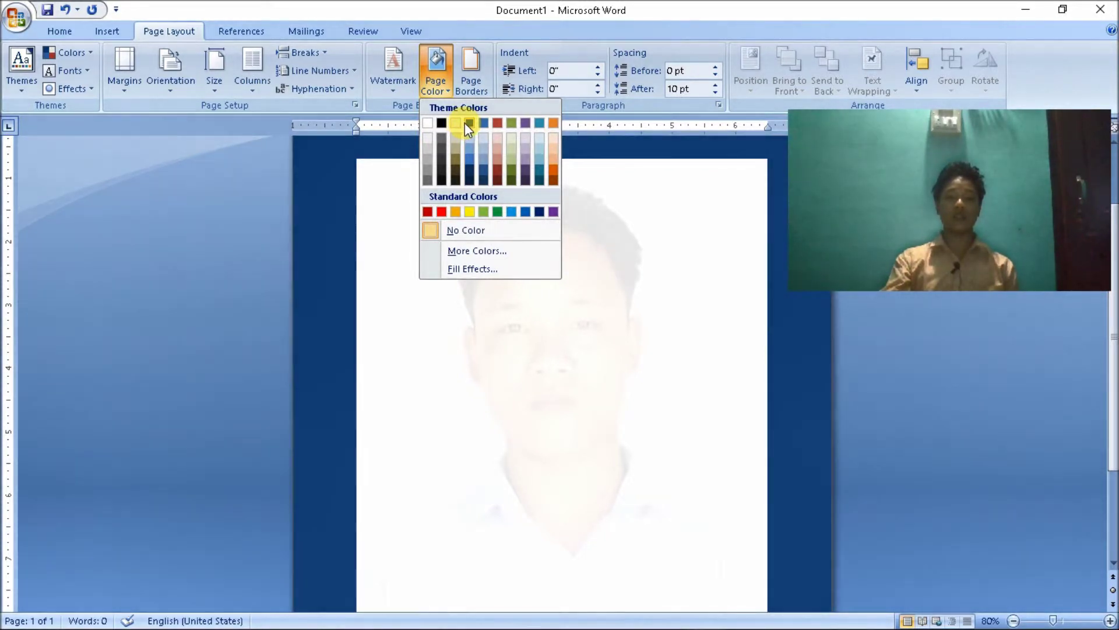
- Fill the page with dark blue and add a solid-line box page border
{"action": "left_click", "coordinate": [464, 122]}
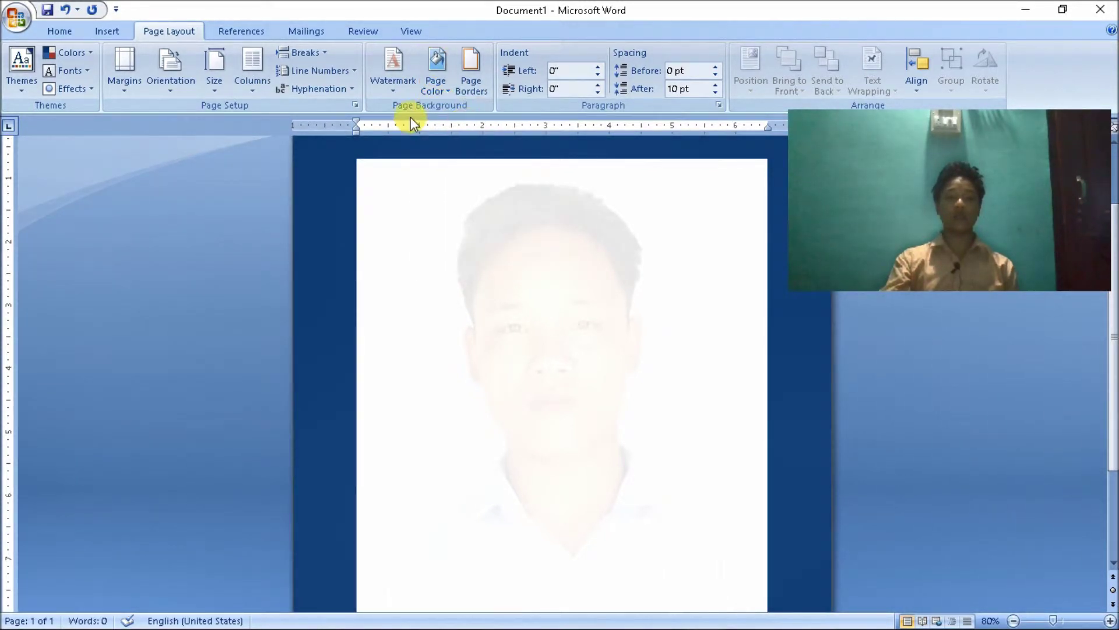
{"action": "left_click", "coordinate": [474, 90]}
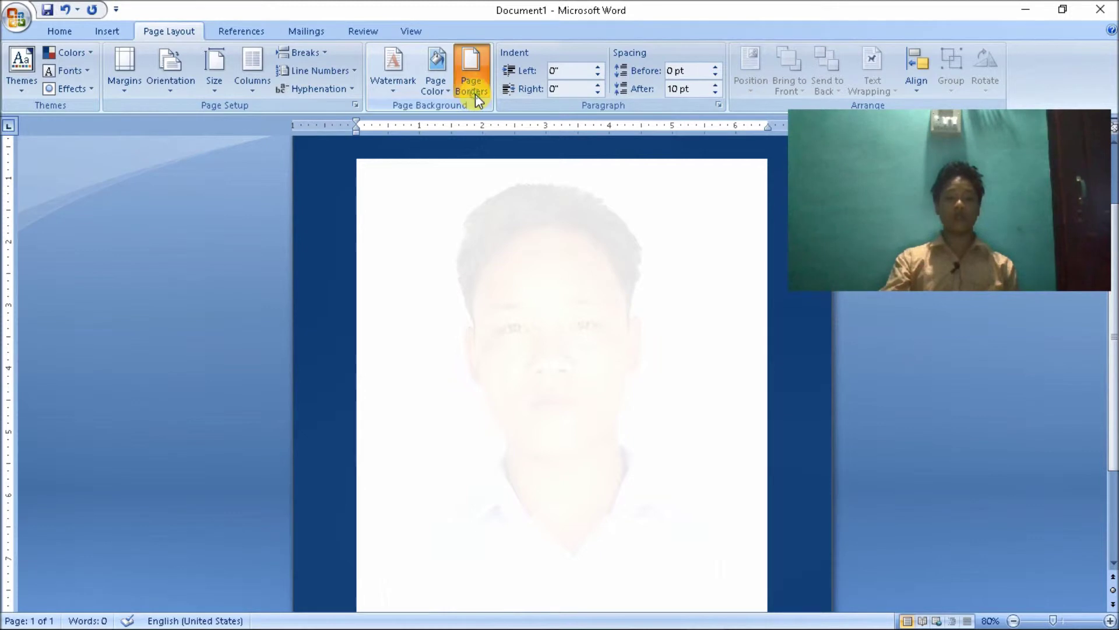
{"action": "left_click", "coordinate": [469, 299]}
{"action": "left_click", "coordinate": [552, 303]}
{"action": "left_click", "coordinate": [552, 303]}
{"action": "left_click", "coordinate": [469, 296]}
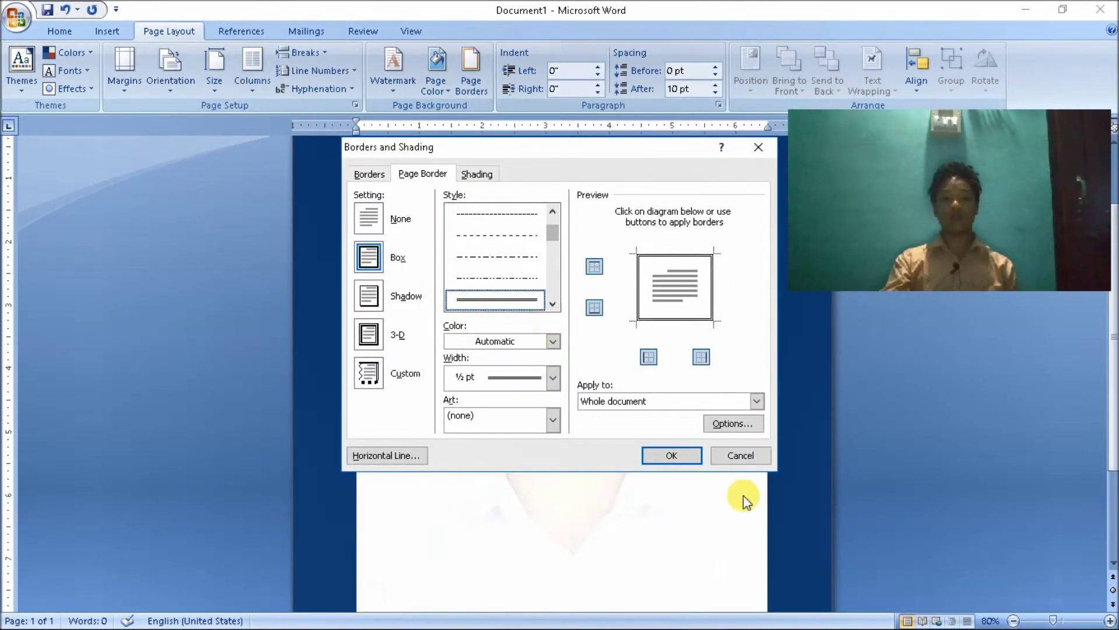
{"action": "left_click", "coordinate": [672, 455]}
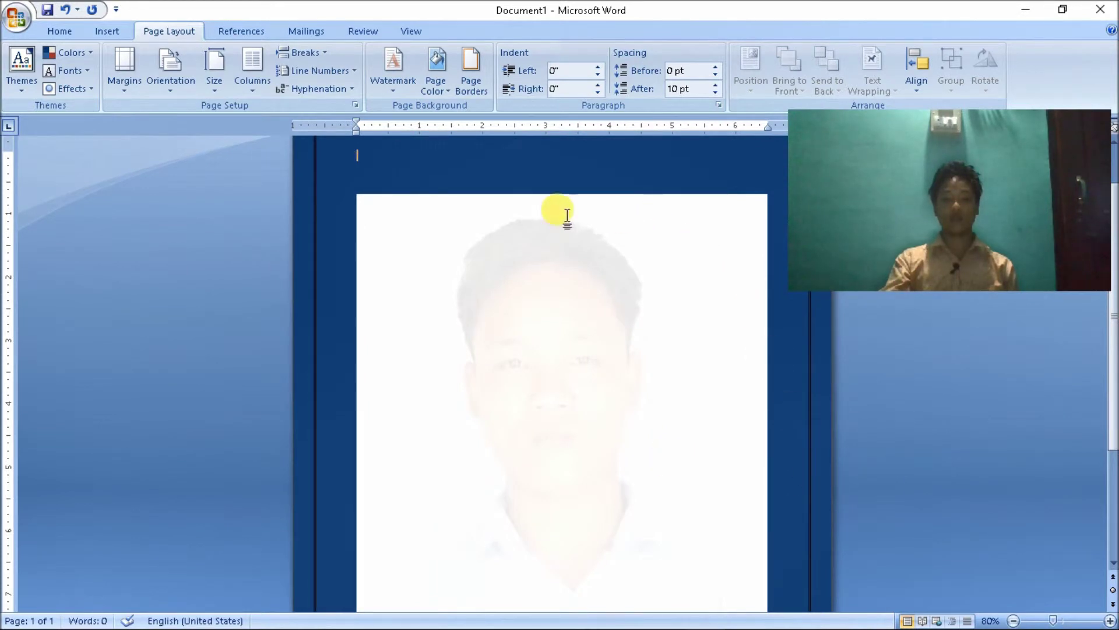
- Scroll over the page to review the dark blue background and border
{"action": "scroll", "coordinate": [444, 310], "scroll_direction": "up", "scroll_amount": 2}
{"action": "scroll", "coordinate": [444, 309], "scroll_direction": "down", "scroll_amount": 2}
{"action": "scroll", "coordinate": [454, 326], "scroll_direction": "down", "scroll_amount": 6}
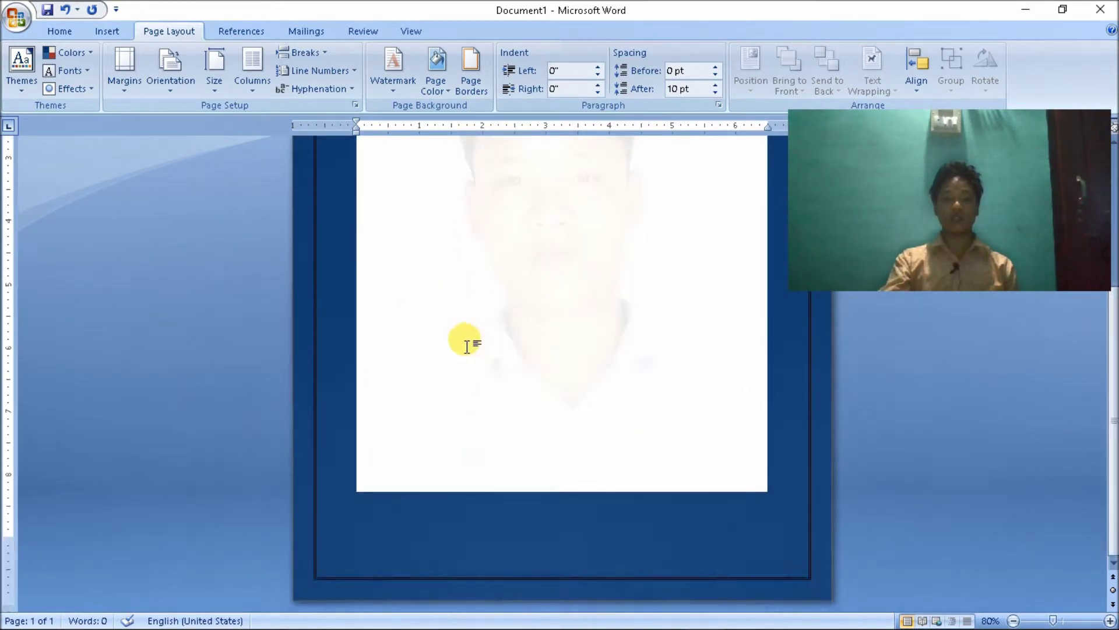
{"action": "scroll", "coordinate": [465, 342], "scroll_direction": "up", "scroll_amount": 8}
{"action": "left_click", "coordinate": [397, 89]}
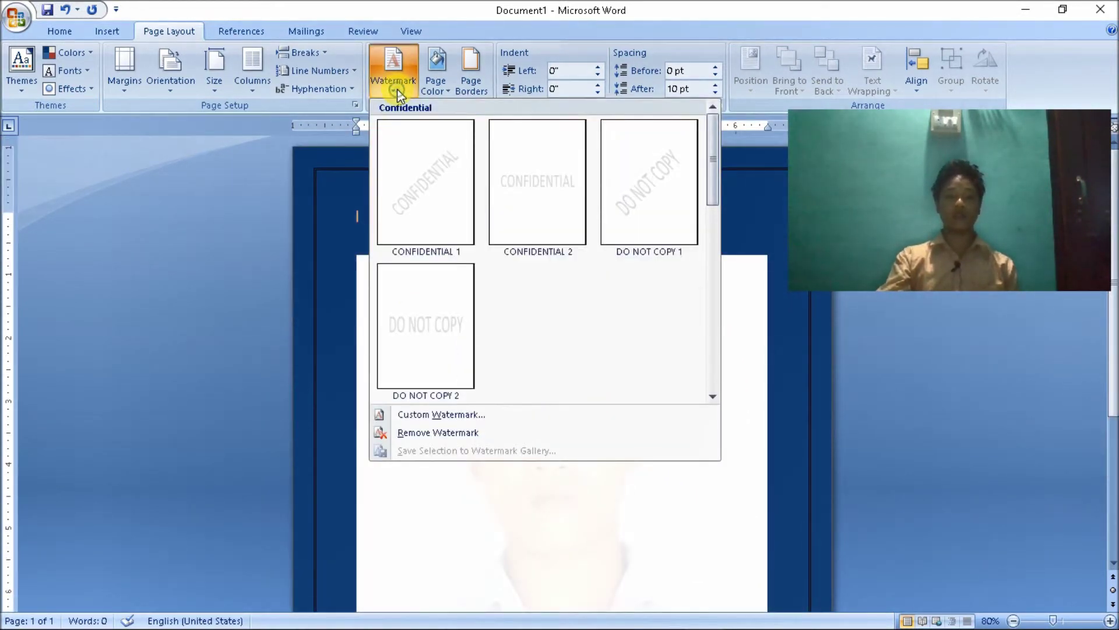
- Change the page border to a thick solid black line
{"action": "left_click", "coordinate": [397, 88]}
{"action": "left_click", "coordinate": [437, 89]}
{"action": "left_click", "coordinate": [474, 90]}
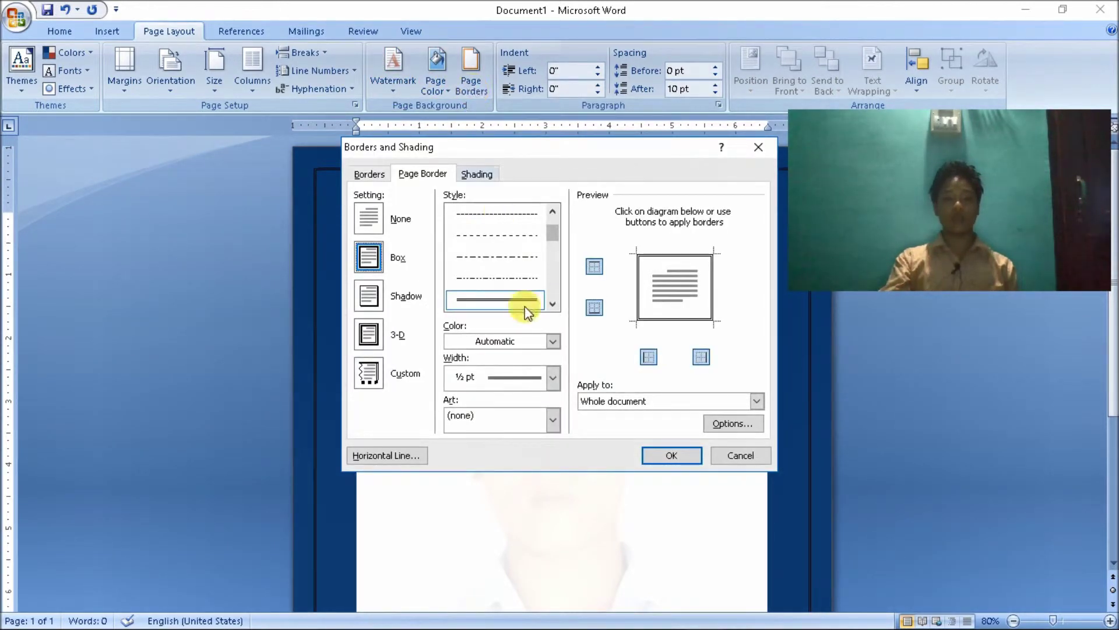
{"action": "left_click", "coordinate": [551, 303]}
{"action": "left_click", "coordinate": [551, 304]}
{"action": "left_click", "coordinate": [551, 304]}
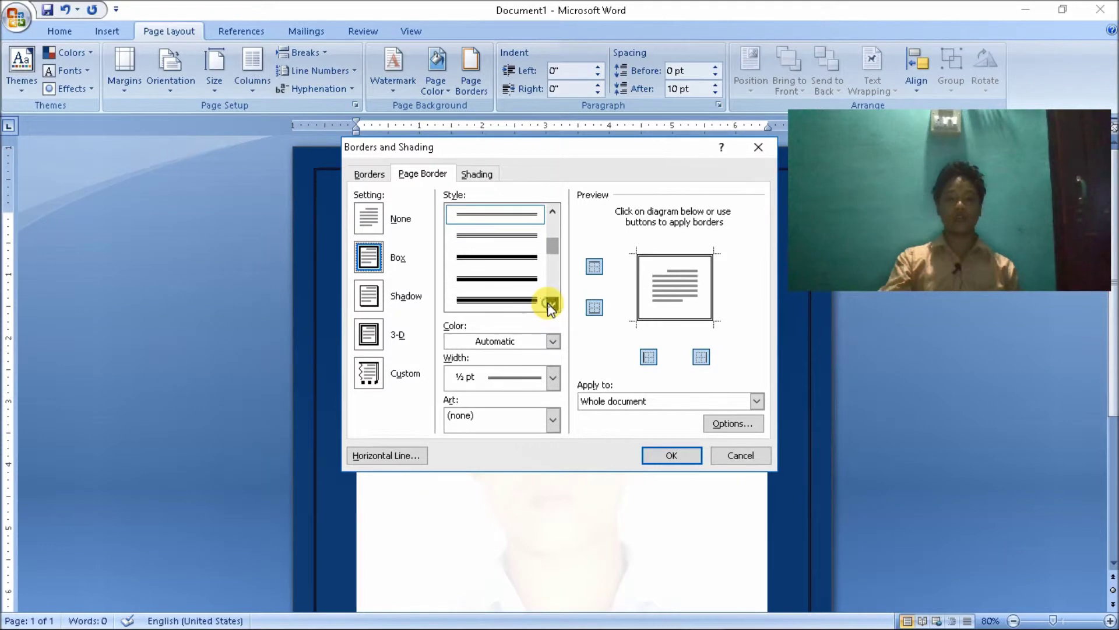
{"action": "left_click", "coordinate": [492, 264]}
{"action": "left_click", "coordinate": [670, 456]}
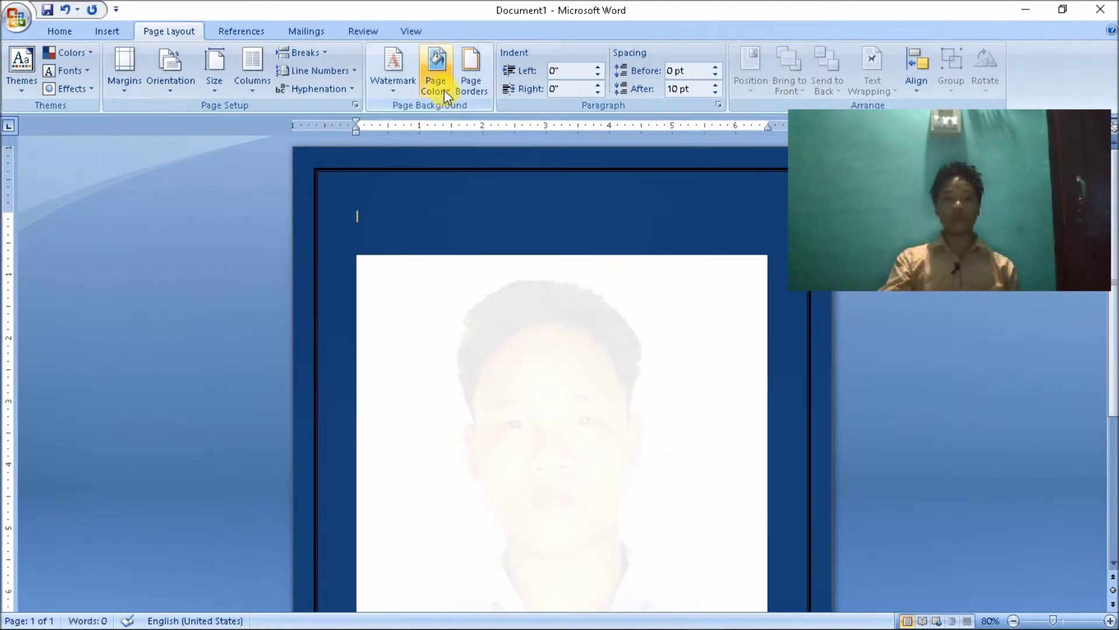
- Widen the page border to 6 pt
{"action": "left_click", "coordinate": [443, 90]}
{"action": "left_click", "coordinate": [470, 88]}
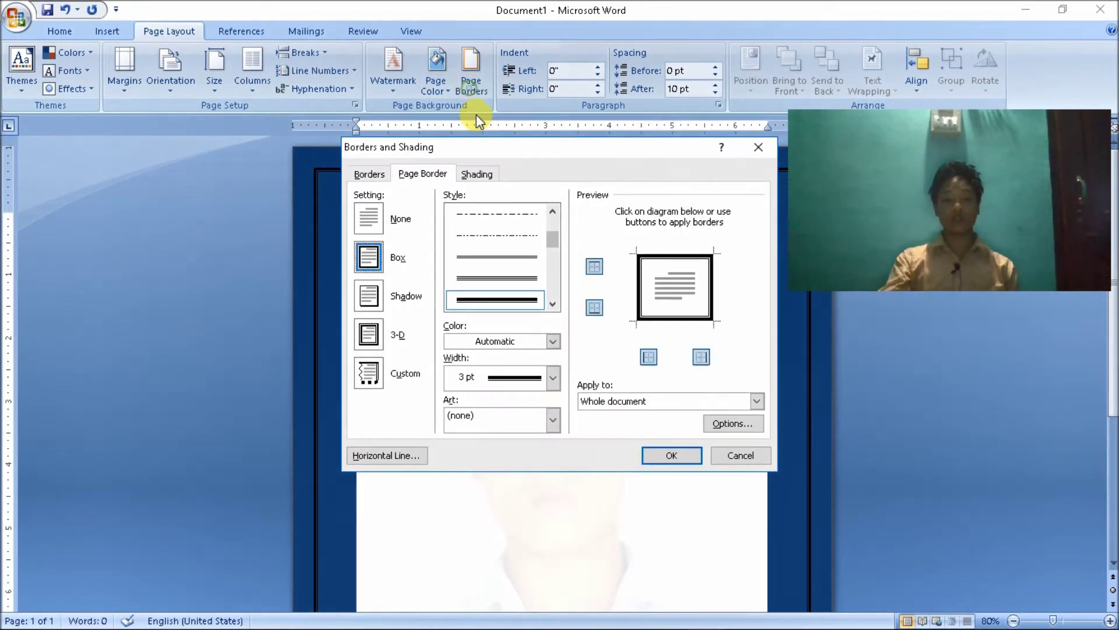
{"action": "left_click", "coordinate": [556, 379]}
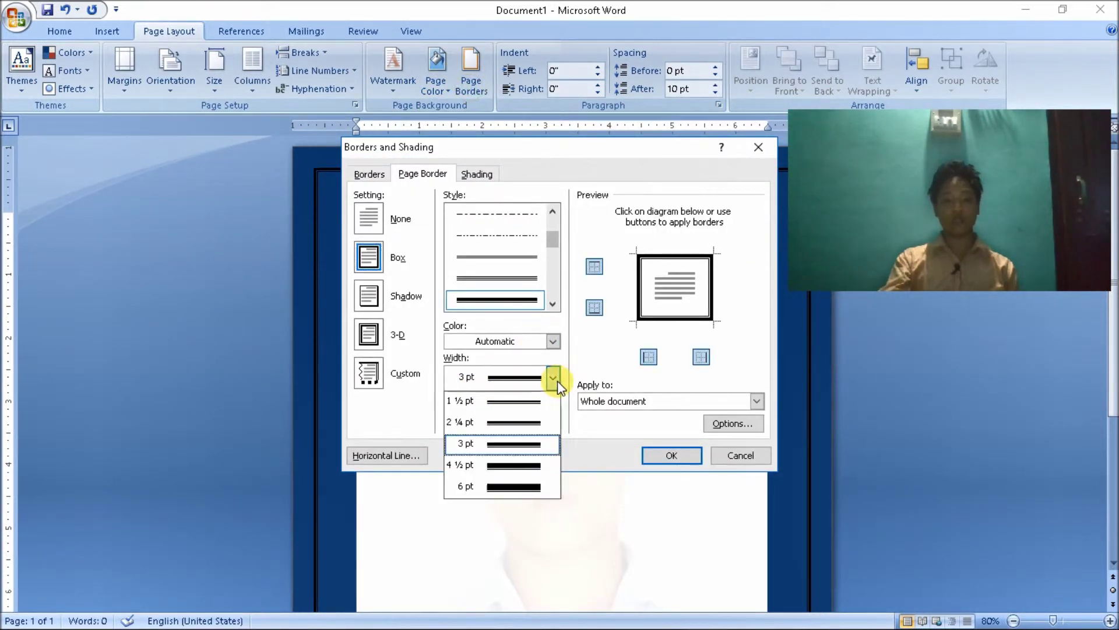
{"action": "left_click", "coordinate": [510, 487]}
{"action": "left_click", "coordinate": [669, 456]}
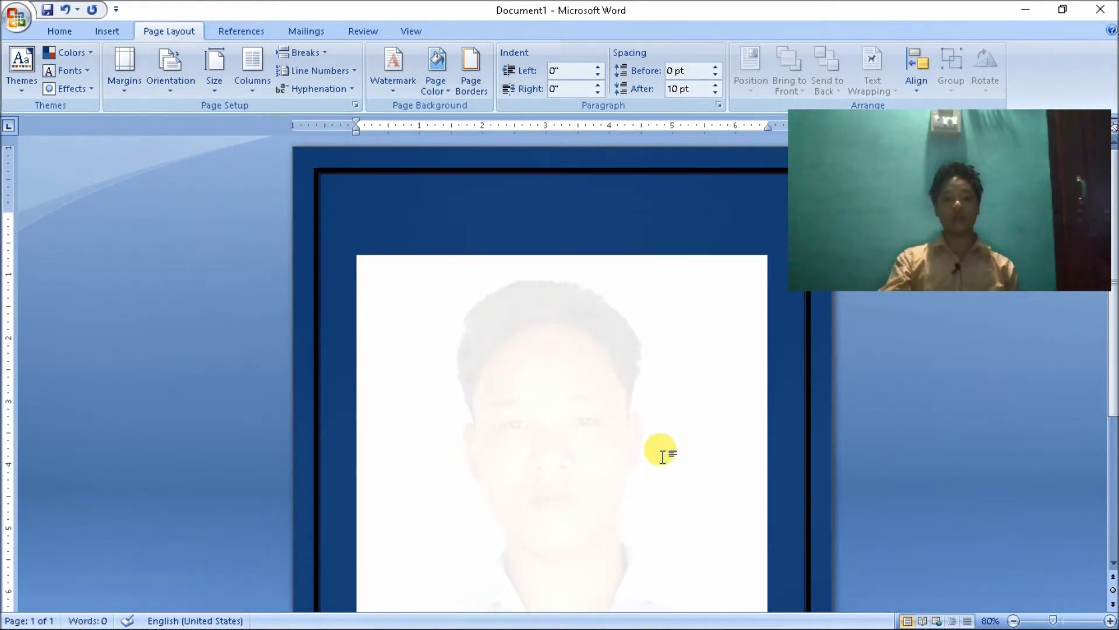
{"action": "left_click", "coordinate": [482, 89]}
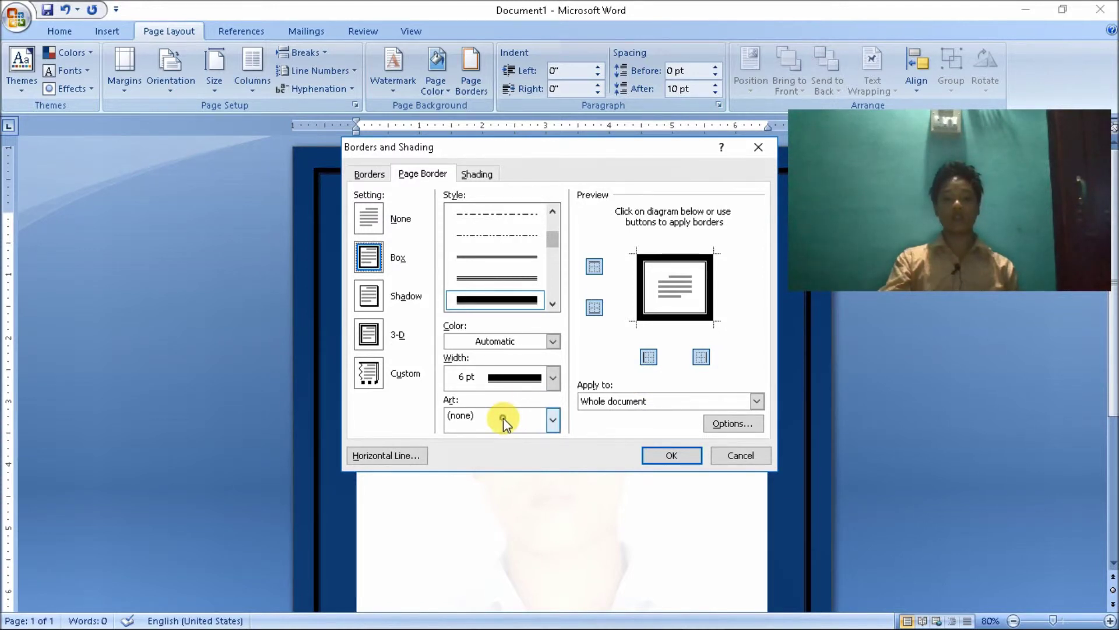
- Try the star pattern from the Art border list
{"action": "left_click", "coordinate": [503, 417]}
{"action": "scroll", "coordinate": [506, 480], "scroll_direction": "down", "scroll_amount": 2}
{"action": "scroll", "coordinate": [506, 479], "scroll_direction": "down", "scroll_amount": 2}
{"action": "scroll", "coordinate": [506, 480], "scroll_direction": "down", "scroll_amount": 2}
{"action": "scroll", "coordinate": [505, 480], "scroll_direction": "down", "scroll_amount": 2}
{"action": "scroll", "coordinate": [505, 479], "scroll_direction": "down", "scroll_amount": 1}
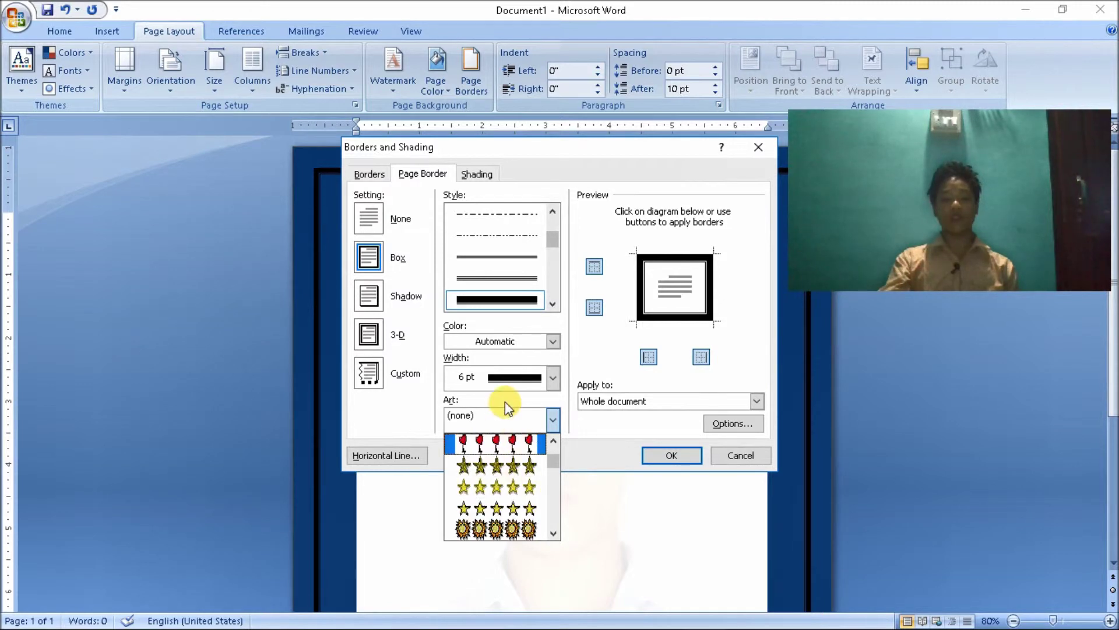
{"action": "left_click", "coordinate": [495, 466]}
- Switch to the 21 pt little people figures art border and apply it
{"action": "left_click", "coordinate": [499, 435]}
{"action": "scroll", "coordinate": [501, 501], "scroll_direction": "down", "scroll_amount": 2}
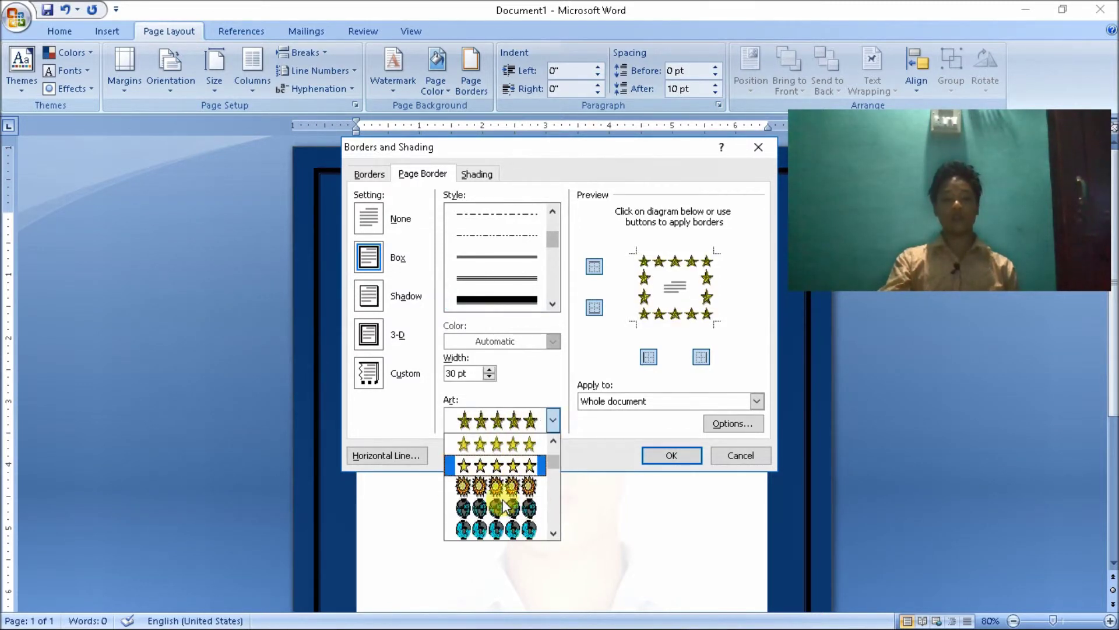
{"action": "scroll", "coordinate": [501, 507], "scroll_direction": "down", "scroll_amount": 2}
{"action": "scroll", "coordinate": [503, 516], "scroll_direction": "down", "scroll_amount": 2}
{"action": "scroll", "coordinate": [505, 513], "scroll_direction": "up", "scroll_amount": 1}
{"action": "scroll", "coordinate": [499, 490], "scroll_direction": "up", "scroll_amount": 1}
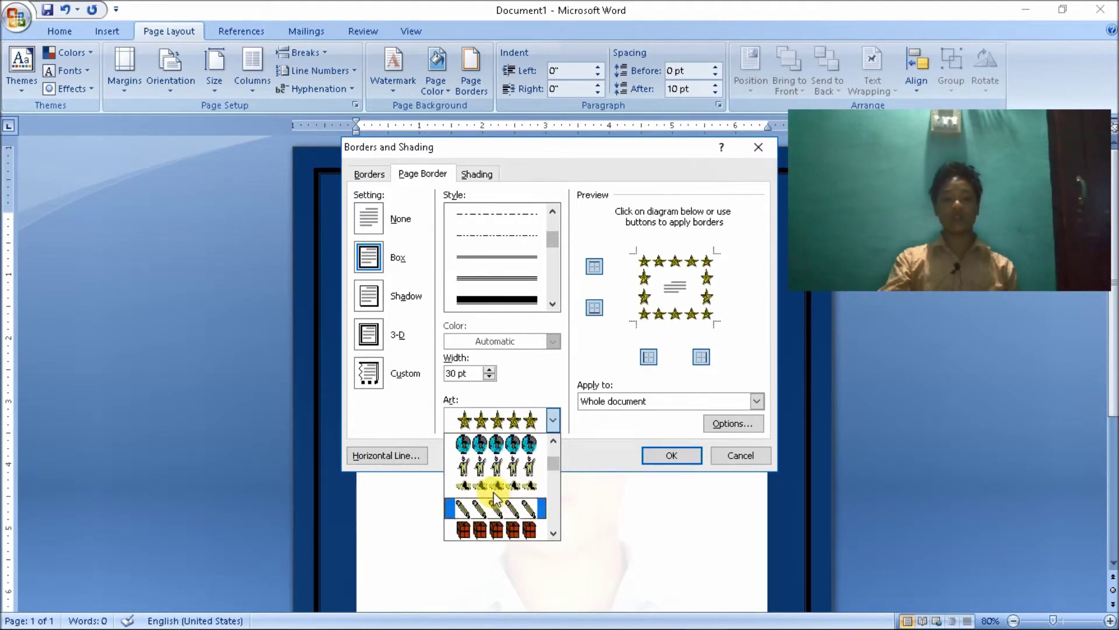
{"action": "left_click", "coordinate": [493, 469]}
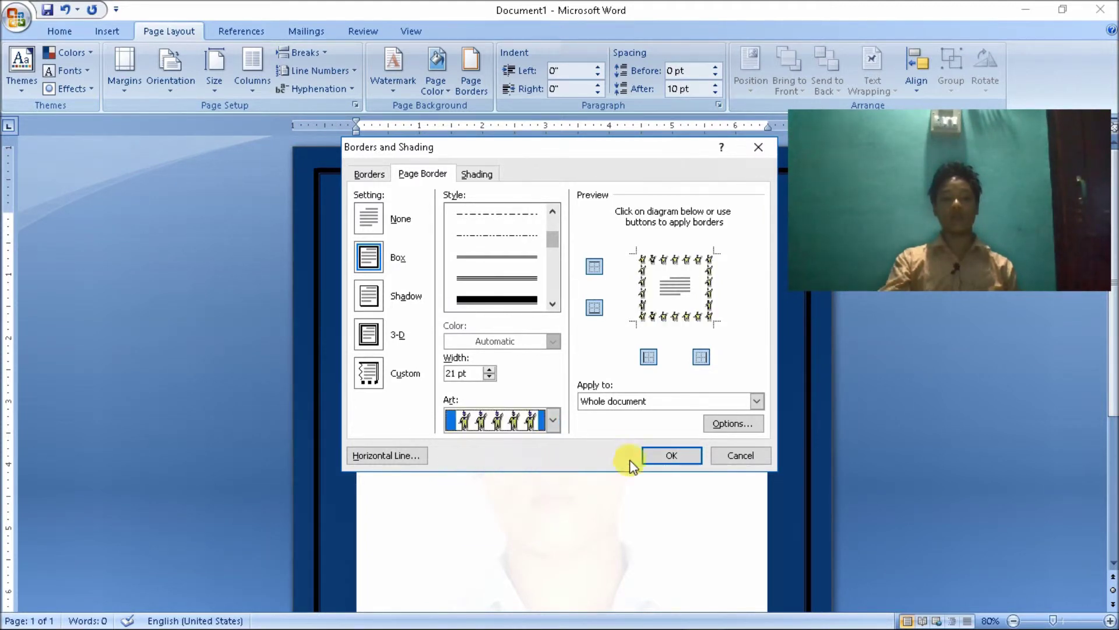
{"action": "left_click", "coordinate": [669, 455]}
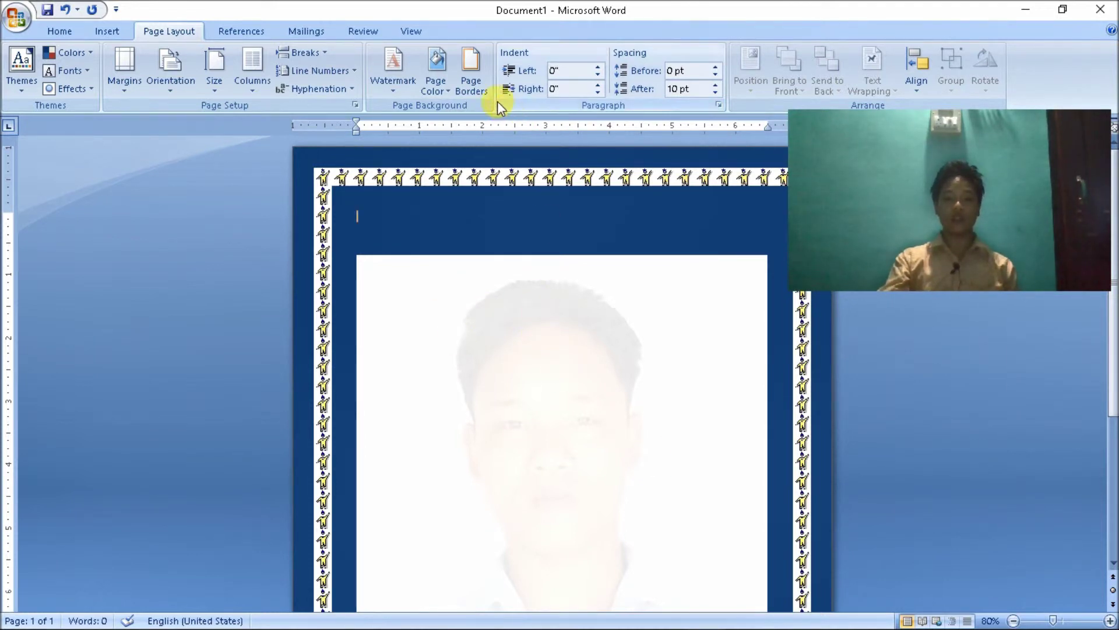
{"action": "left_click", "coordinate": [470, 67]}
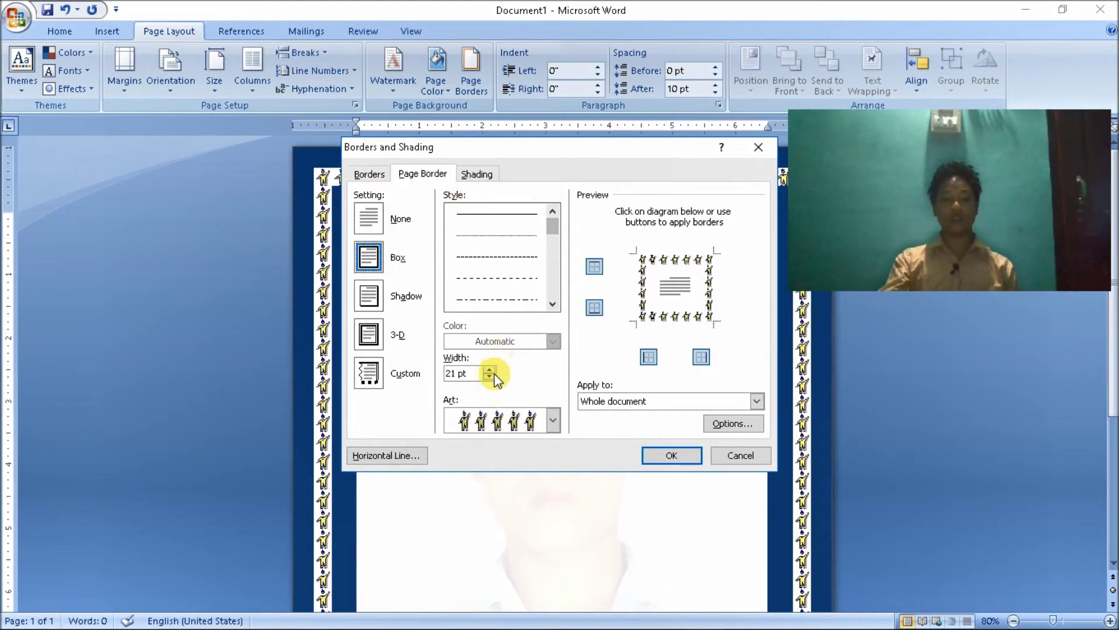
- Replace the figure art with the thickest solid 6 pt line in red
{"action": "left_click", "coordinate": [524, 278]}
{"action": "left_click", "coordinate": [519, 301]}
{"action": "left_click", "coordinate": [552, 304]}
{"action": "left_click", "coordinate": [552, 304]}
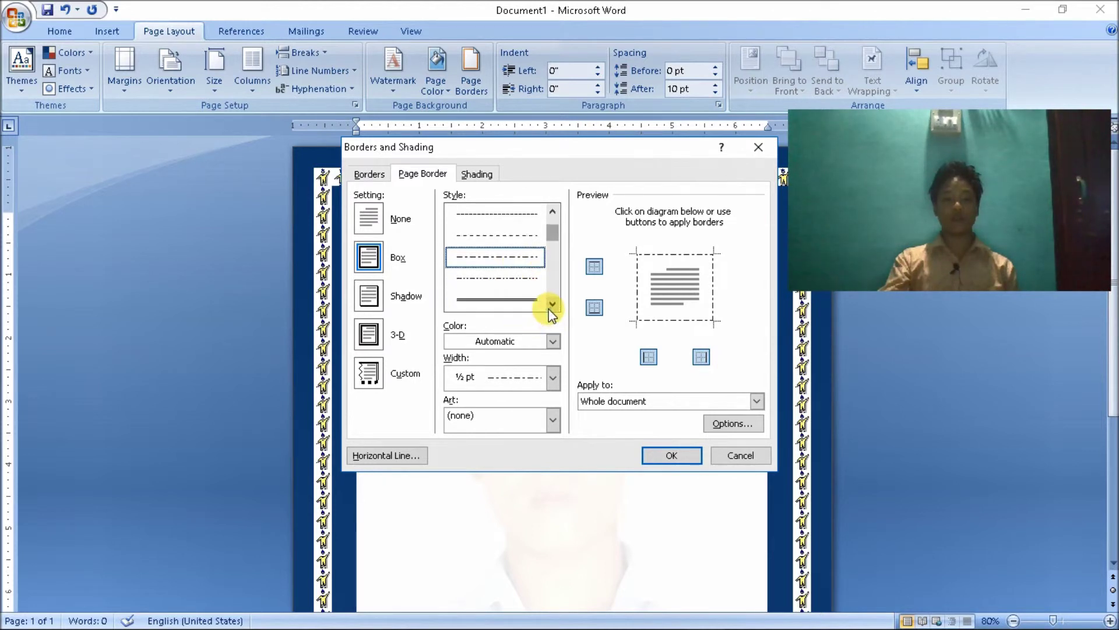
{"action": "left_click", "coordinate": [552, 303]}
{"action": "left_click", "coordinate": [552, 304]}
{"action": "left_click", "coordinate": [552, 304]}
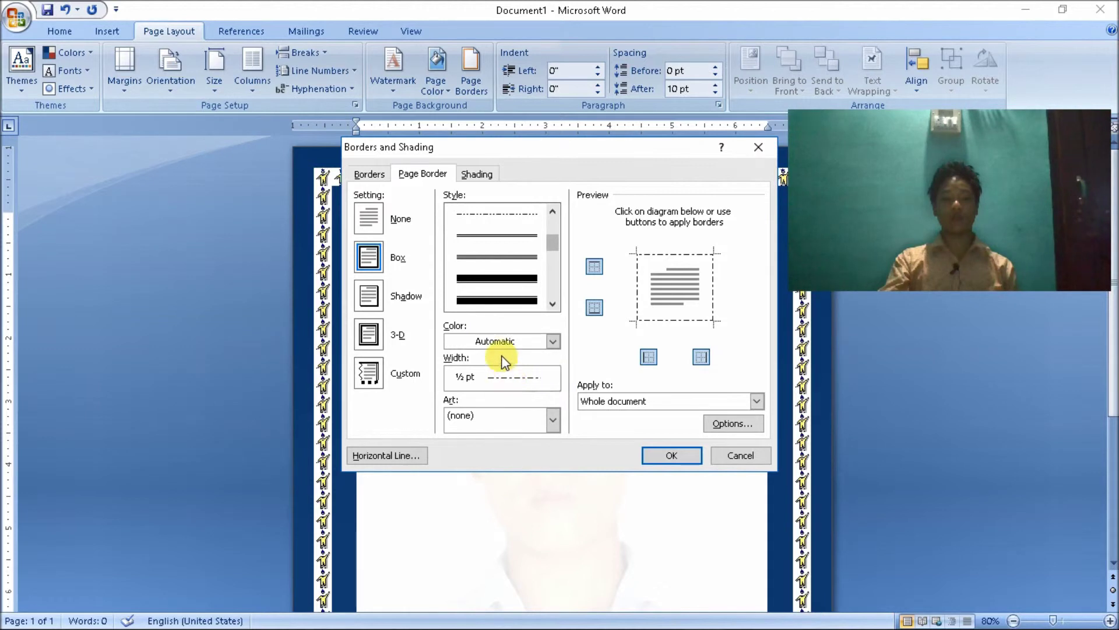
{"action": "left_click", "coordinate": [507, 300]}
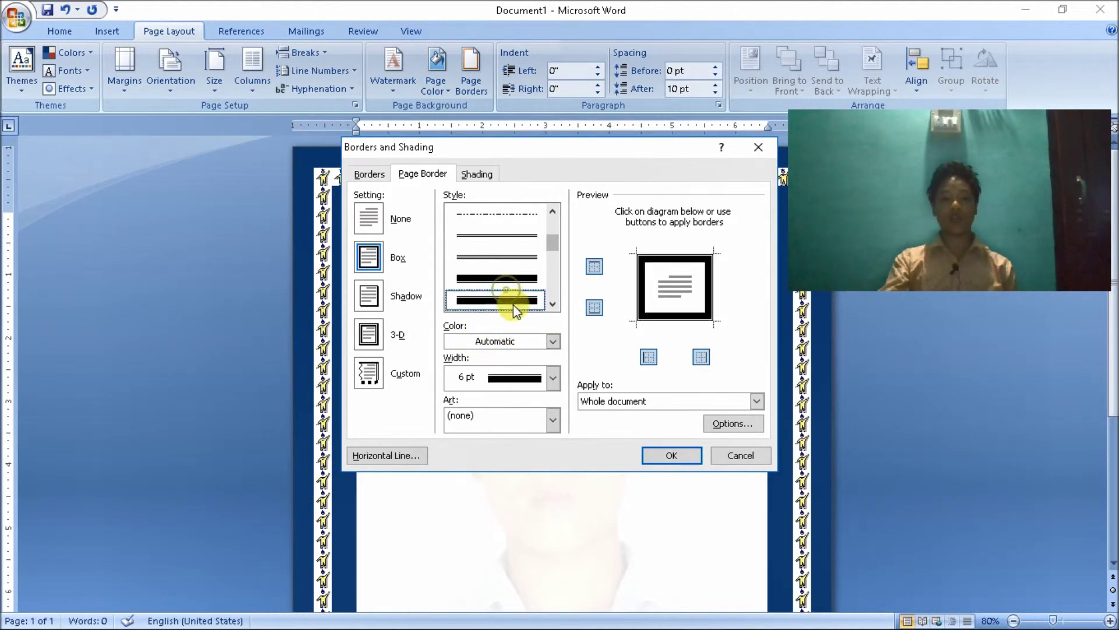
{"action": "left_click", "coordinate": [484, 341]}
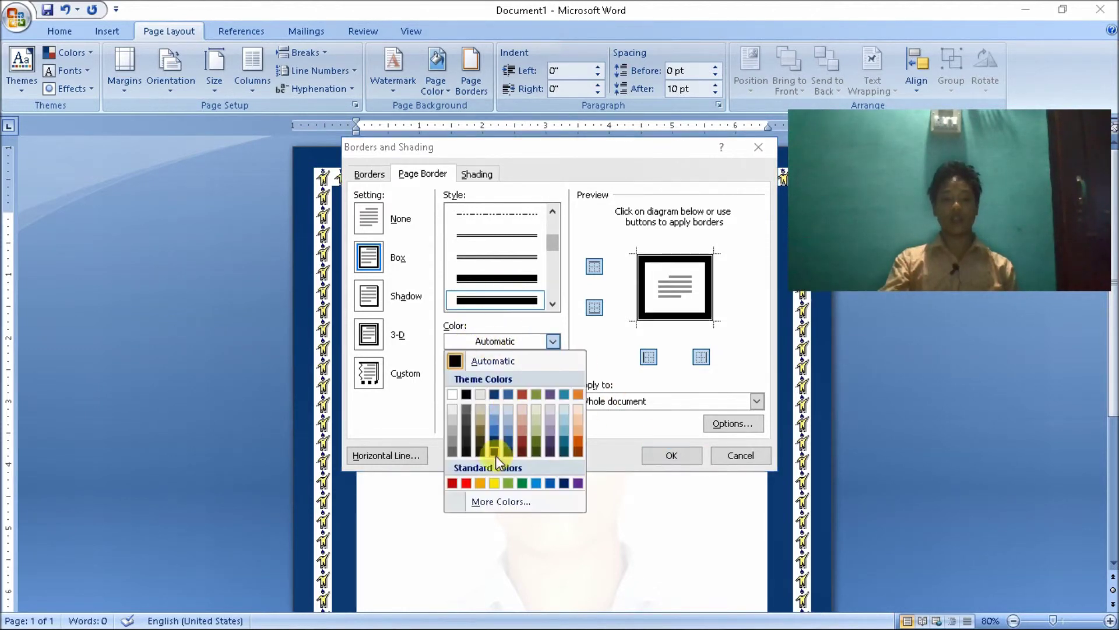
{"action": "left_click", "coordinate": [467, 484]}
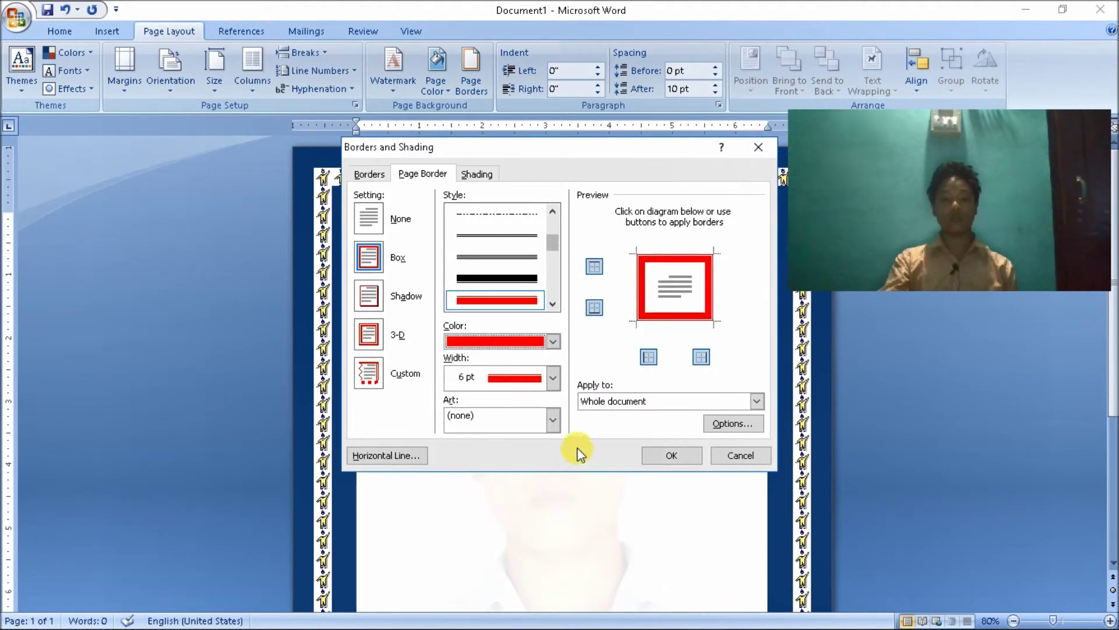
{"action": "left_click", "coordinate": [671, 454]}
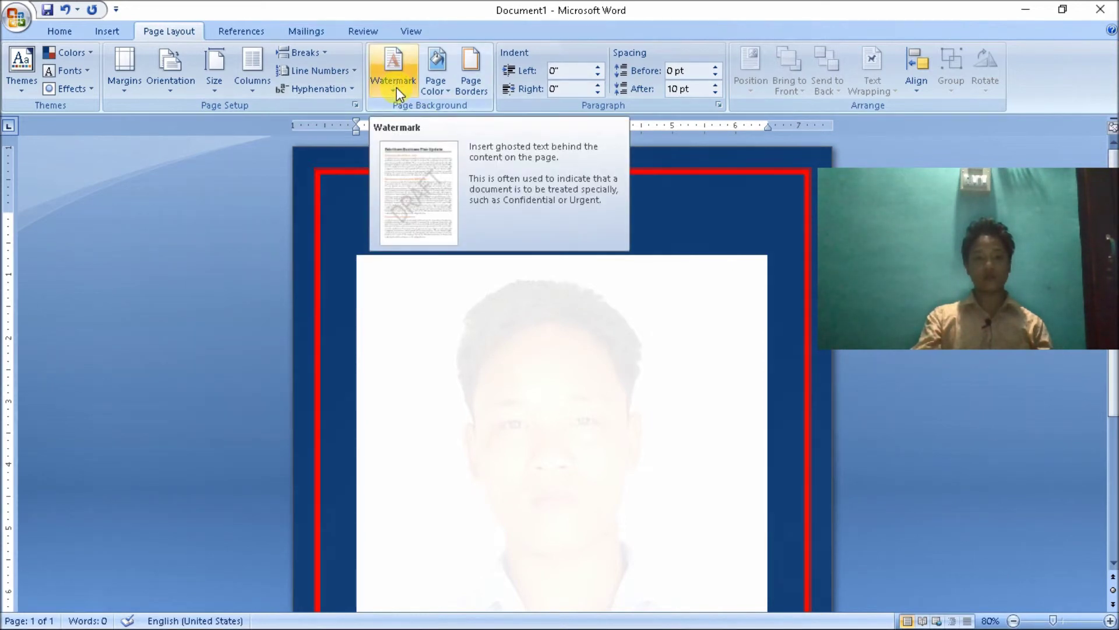
{"action": "left_click", "coordinate": [397, 96]}
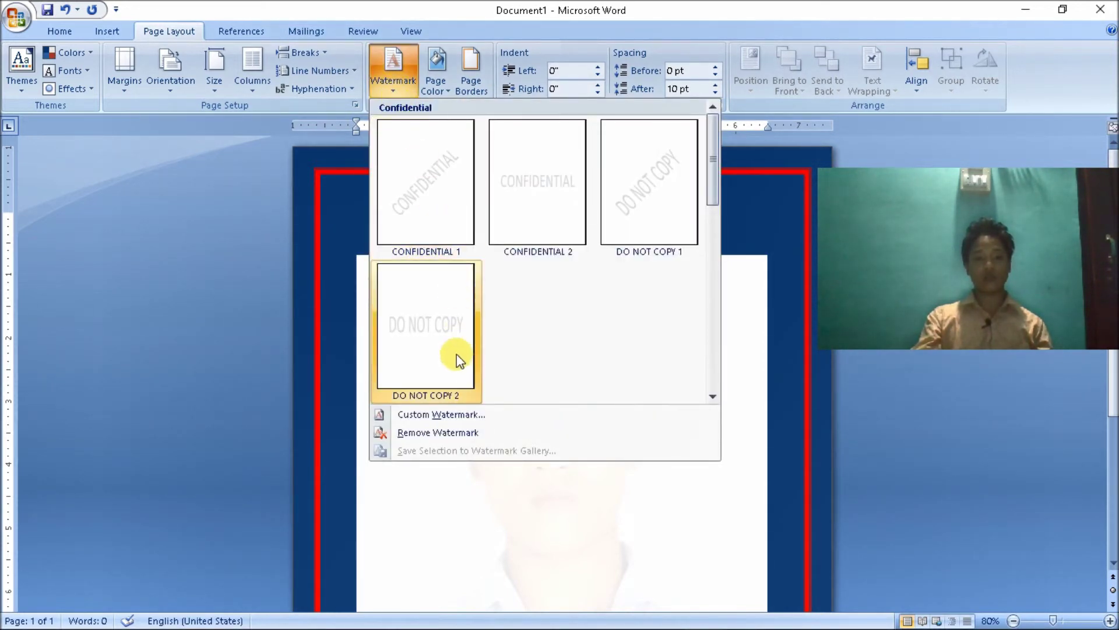
{"action": "left_click", "coordinate": [443, 429]}
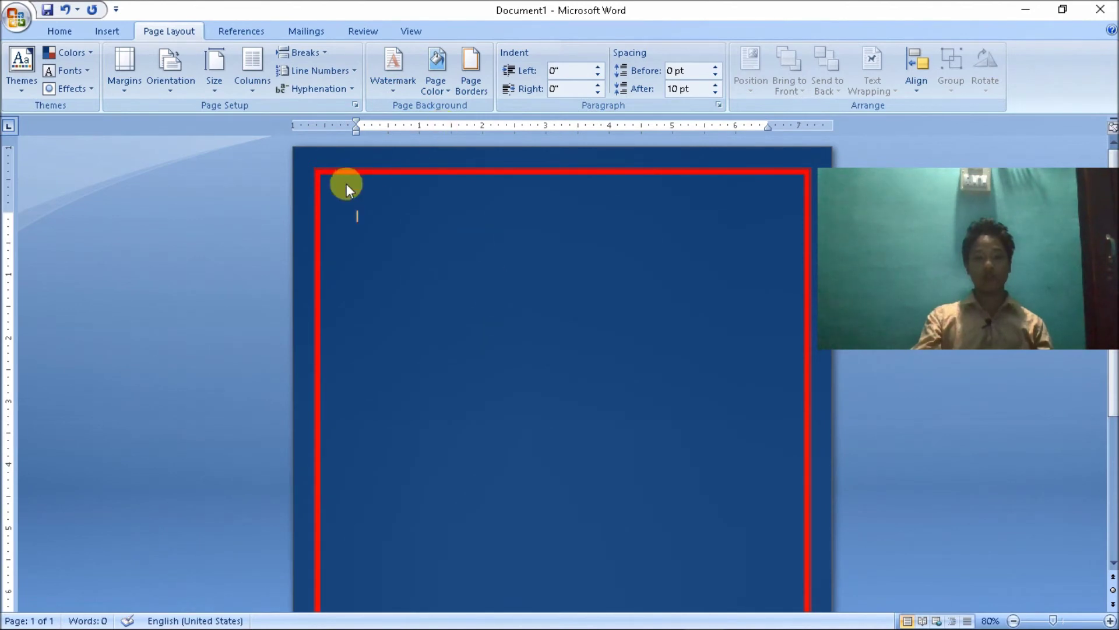
{"action": "left_click", "coordinate": [442, 88]}
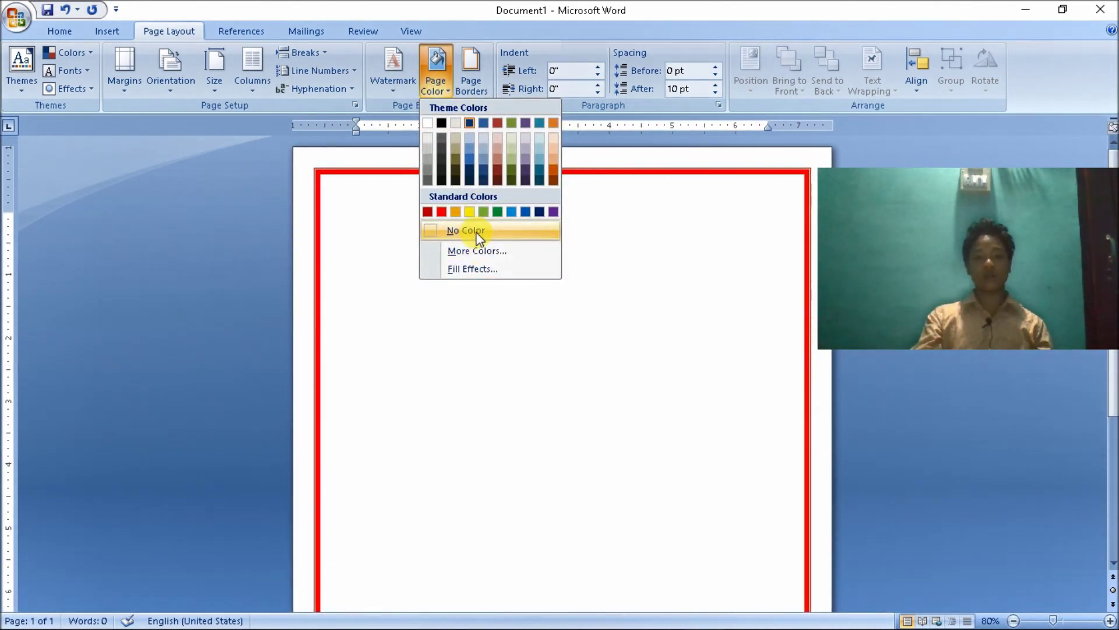
{"action": "left_click", "coordinate": [464, 230]}
{"action": "left_click", "coordinate": [471, 67]}
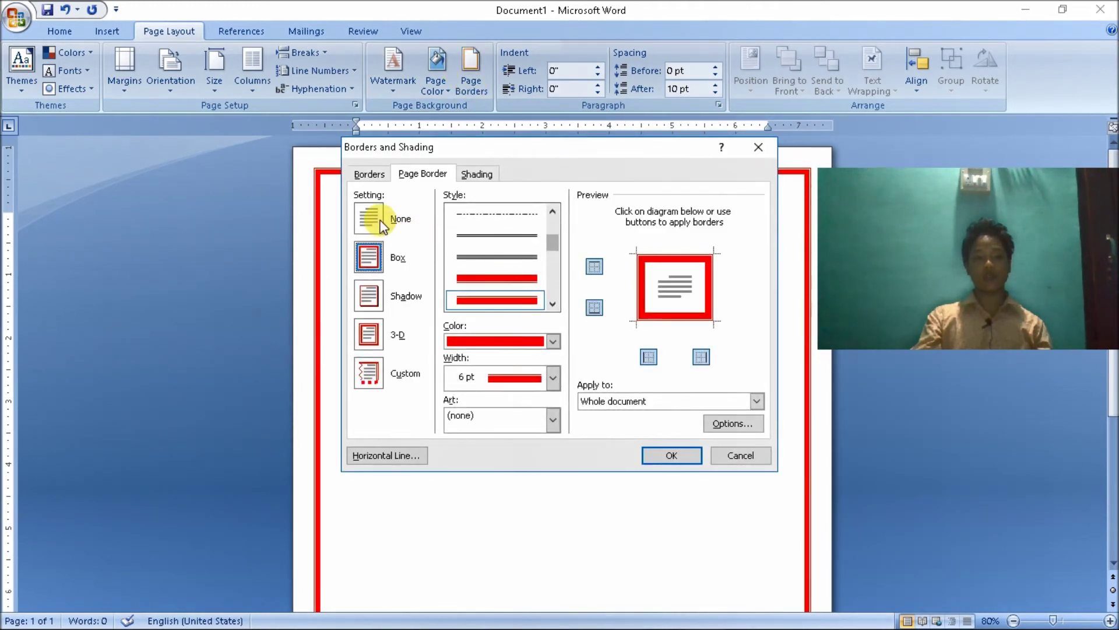
{"action": "left_click", "coordinate": [381, 225]}
{"action": "left_click", "coordinate": [669, 454]}
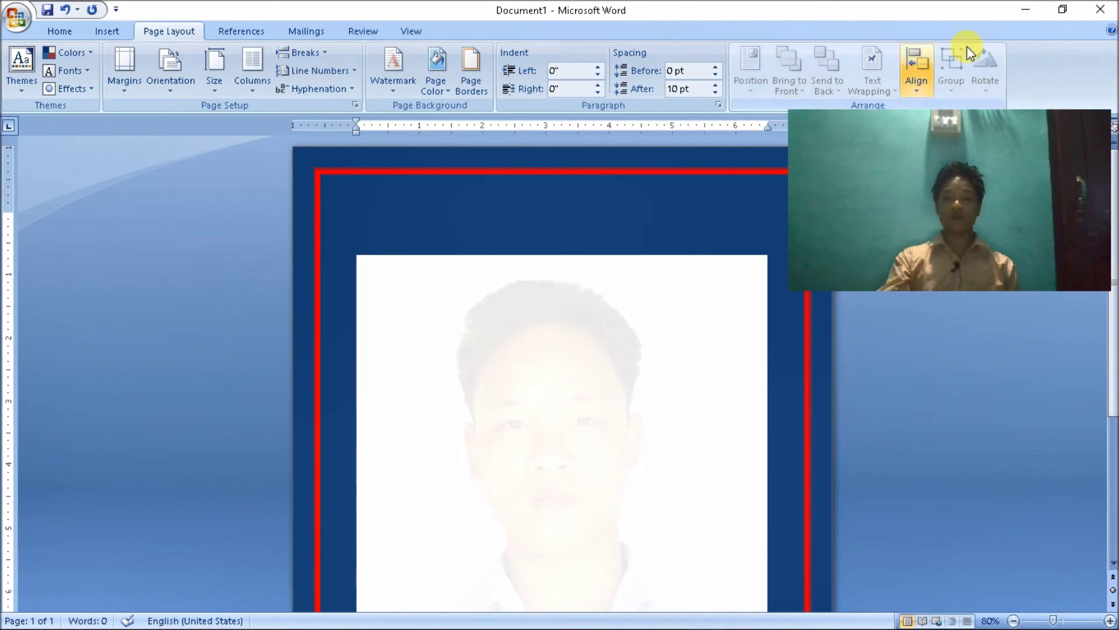
{"action": "left_click", "coordinate": [1027, 10]}
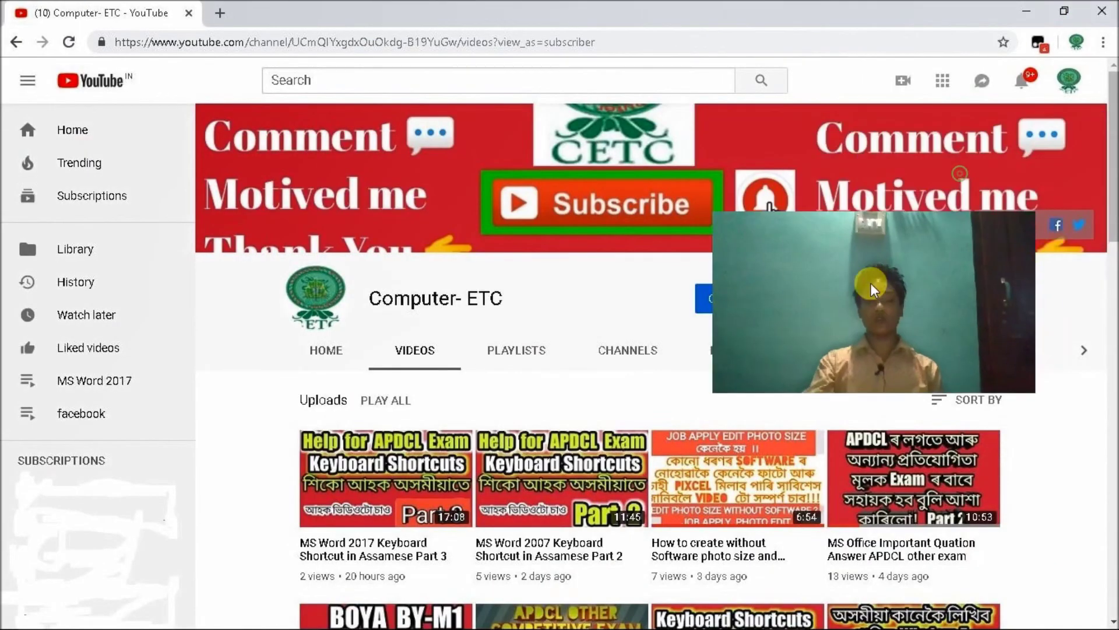